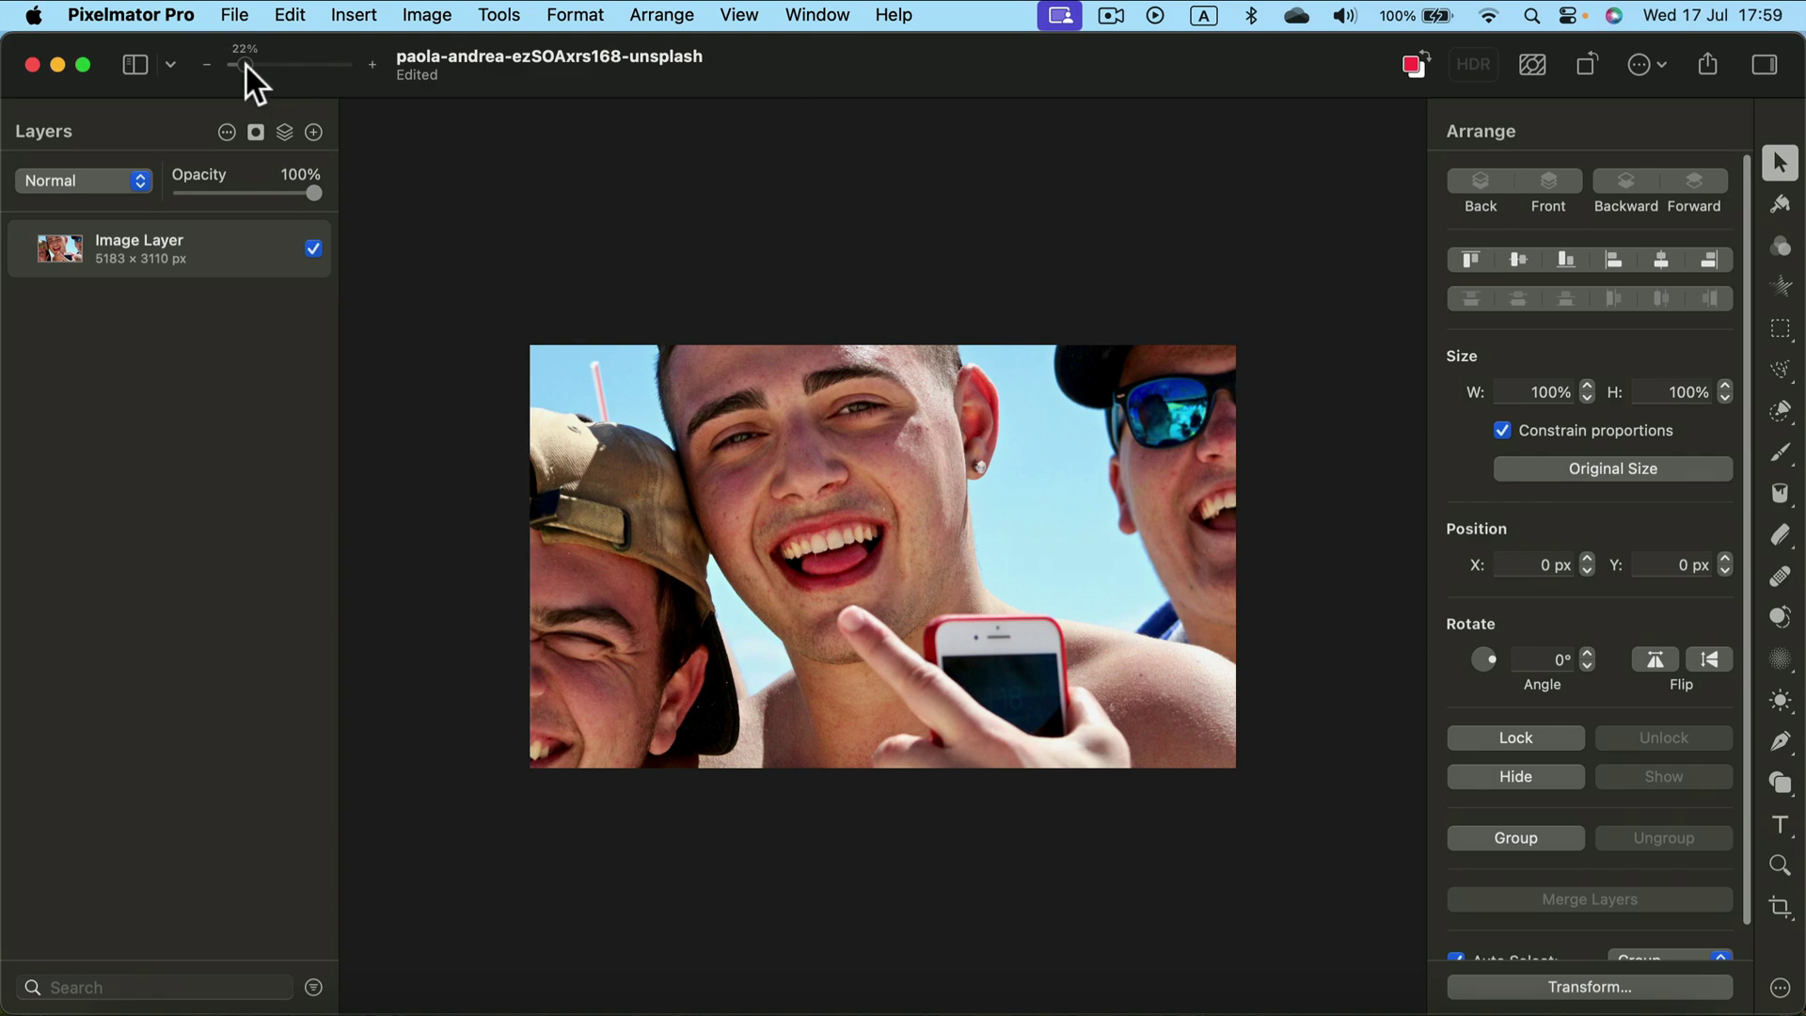
# Zoom to about 84% and pan so the man's mouth and nose fill the view.
pyautogui.moveTo(245, 65); pyautogui.dragTo(298, 60)
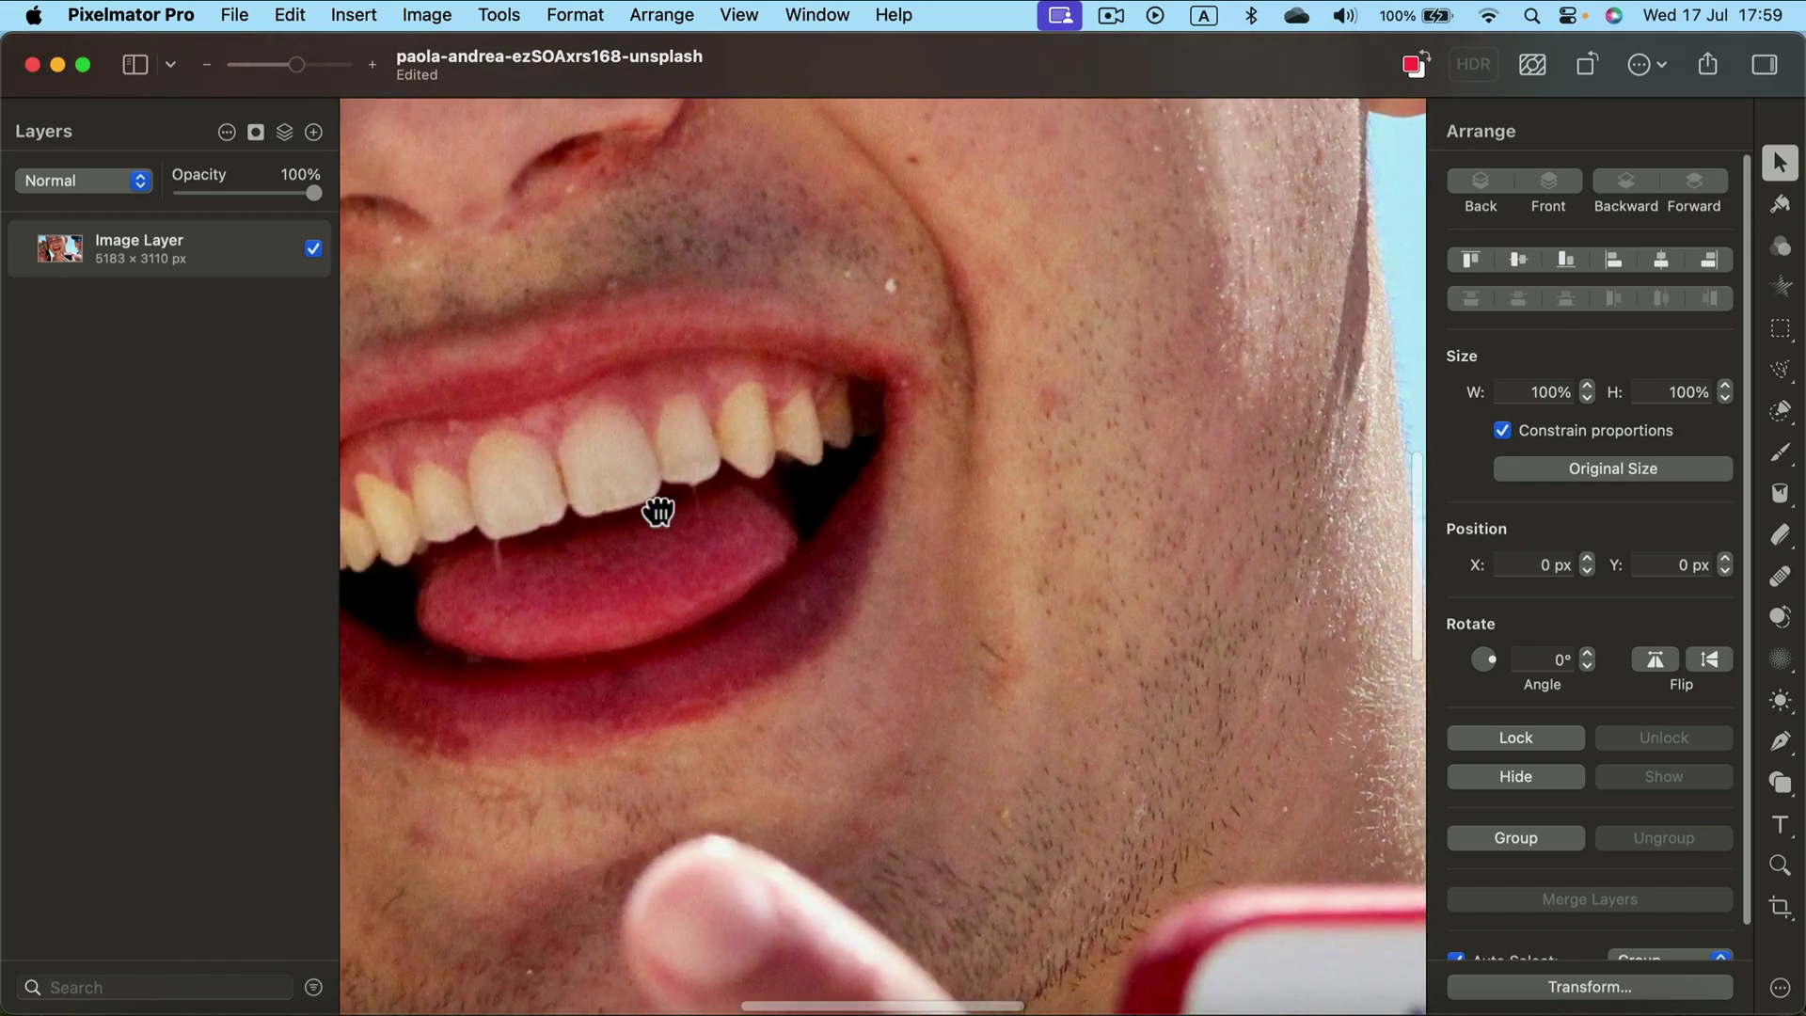
pyautogui.moveTo(659, 510); pyautogui.dragTo(945, 513)
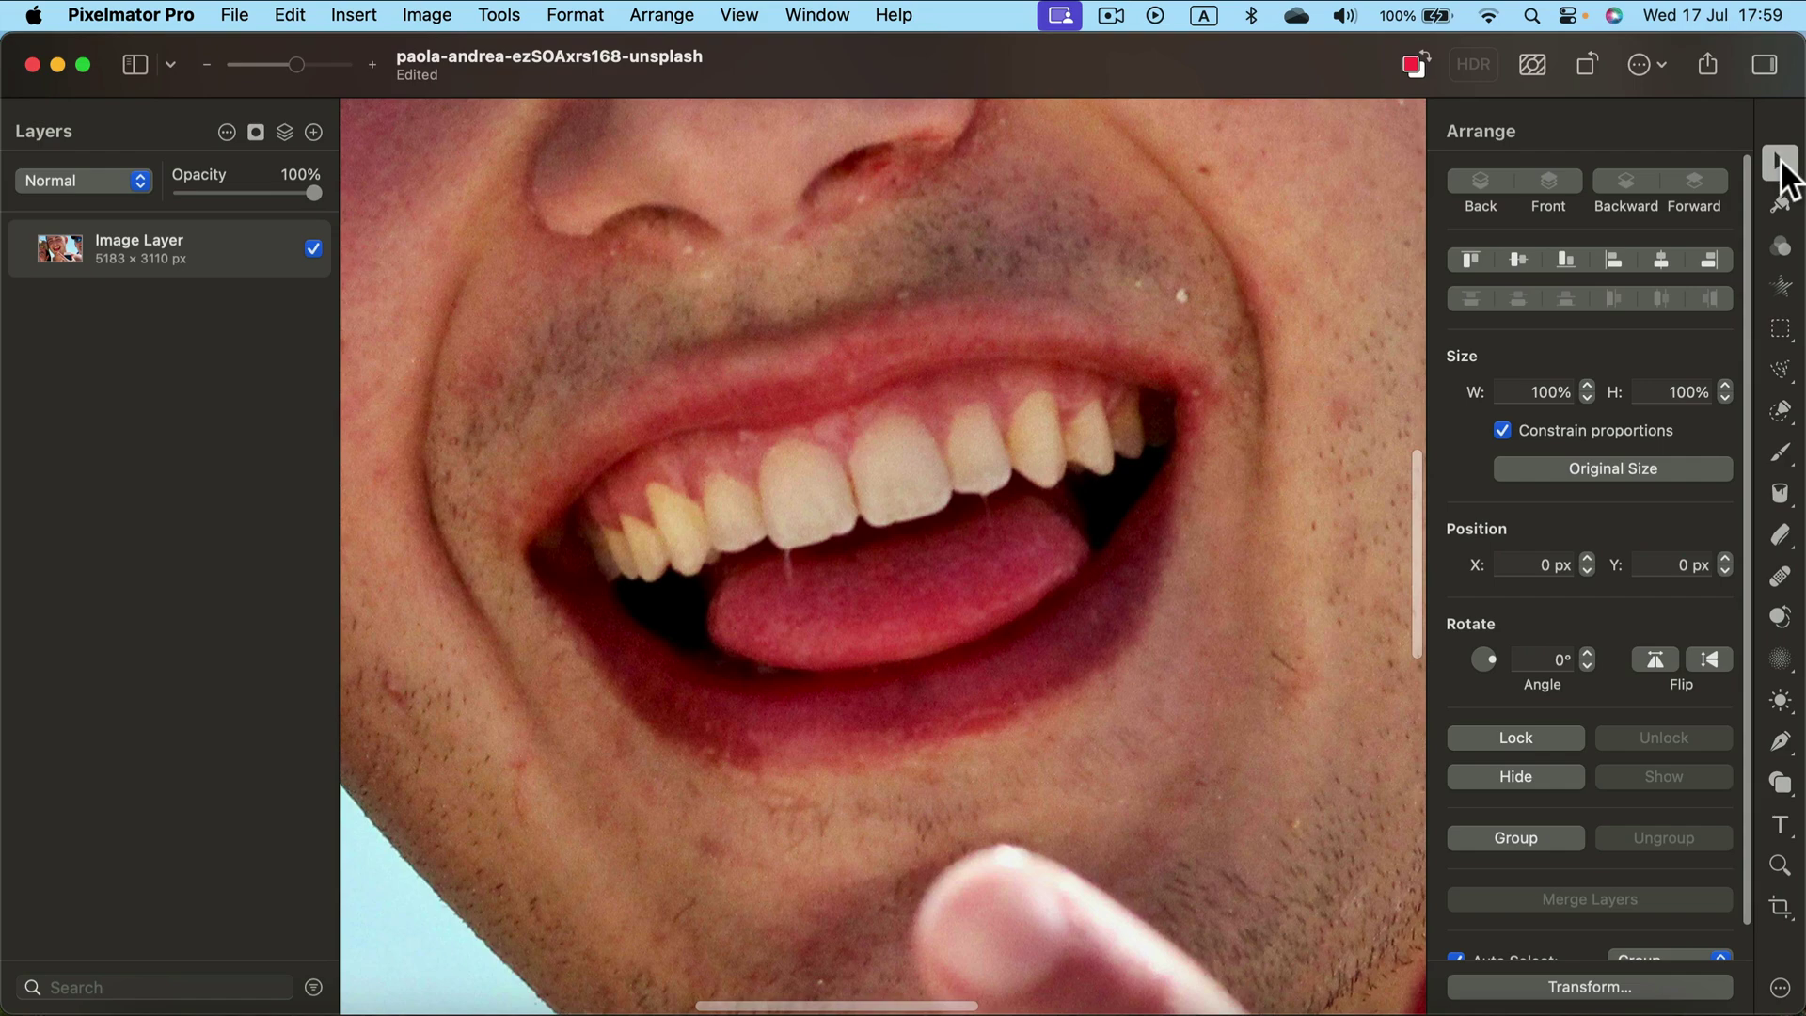
# Select the Lighten brush and set it to 15% size, 85% softness and 17% strength.
pyautogui.click(1786, 705)
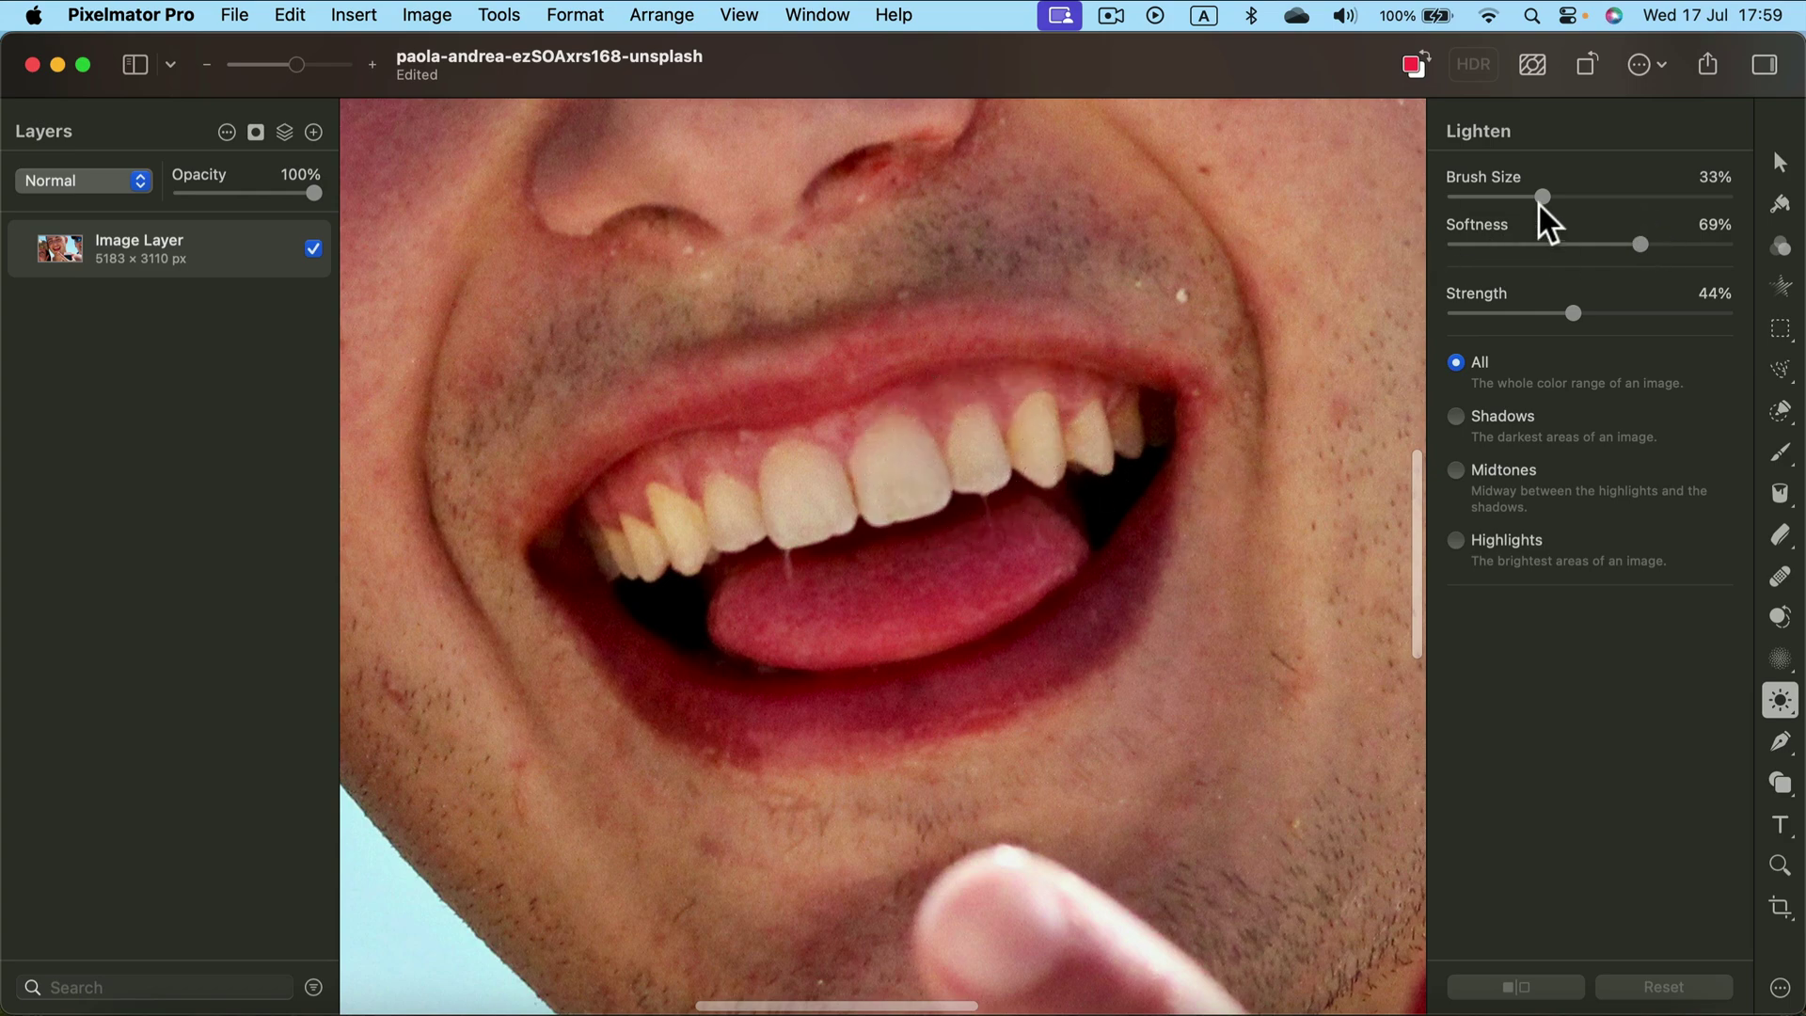
pyautogui.moveTo(1540, 198); pyautogui.dragTo(1508, 197)
pyautogui.moveTo(897, 485); pyautogui.dragTo(899, 472)
pyautogui.moveTo(1507, 196); pyautogui.dragTo(1501, 197)
pyautogui.moveTo(1494, 194); pyautogui.dragTo(1486, 194)
pyautogui.moveTo(1640, 243); pyautogui.dragTo(1666, 244)
pyautogui.moveTo(1573, 310); pyautogui.dragTo(1500, 312)
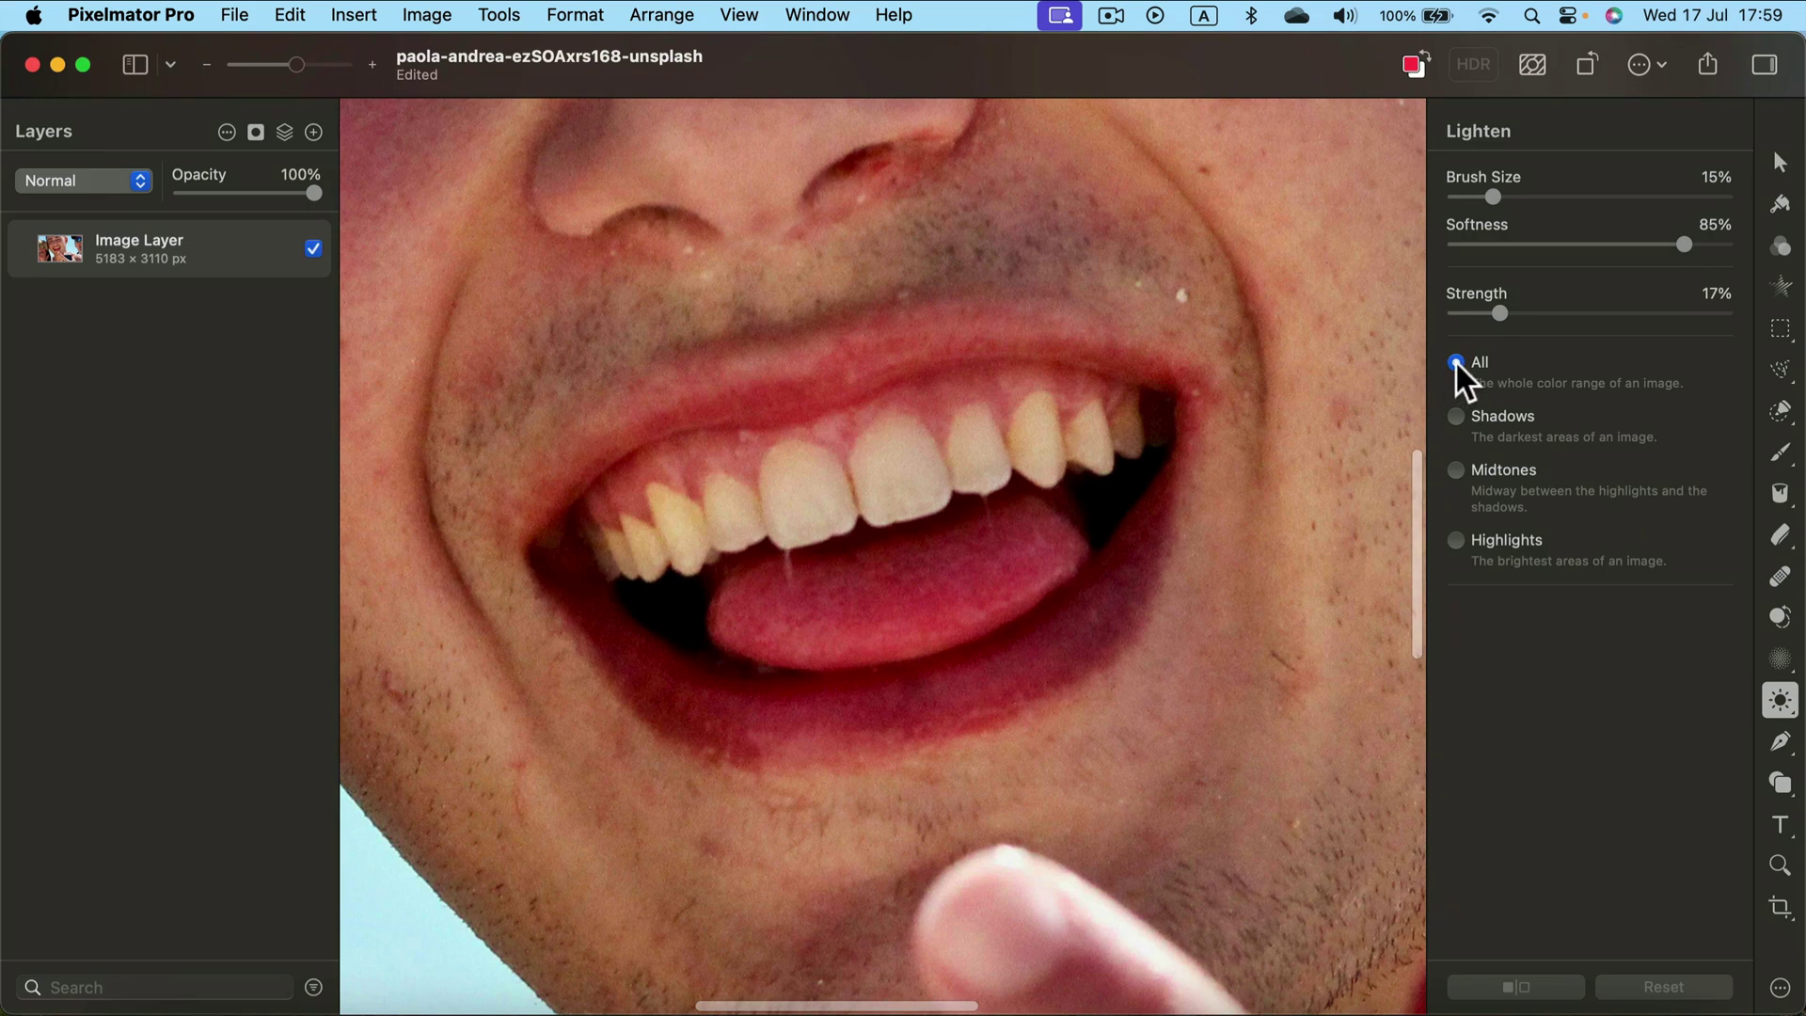
# Restrict Lighten to Midtones, zoom to 216% and brighten the canine and front teeth.
pyautogui.click(1456, 473)
pyautogui.moveTo(297, 64); pyautogui.dragTo(302, 66)
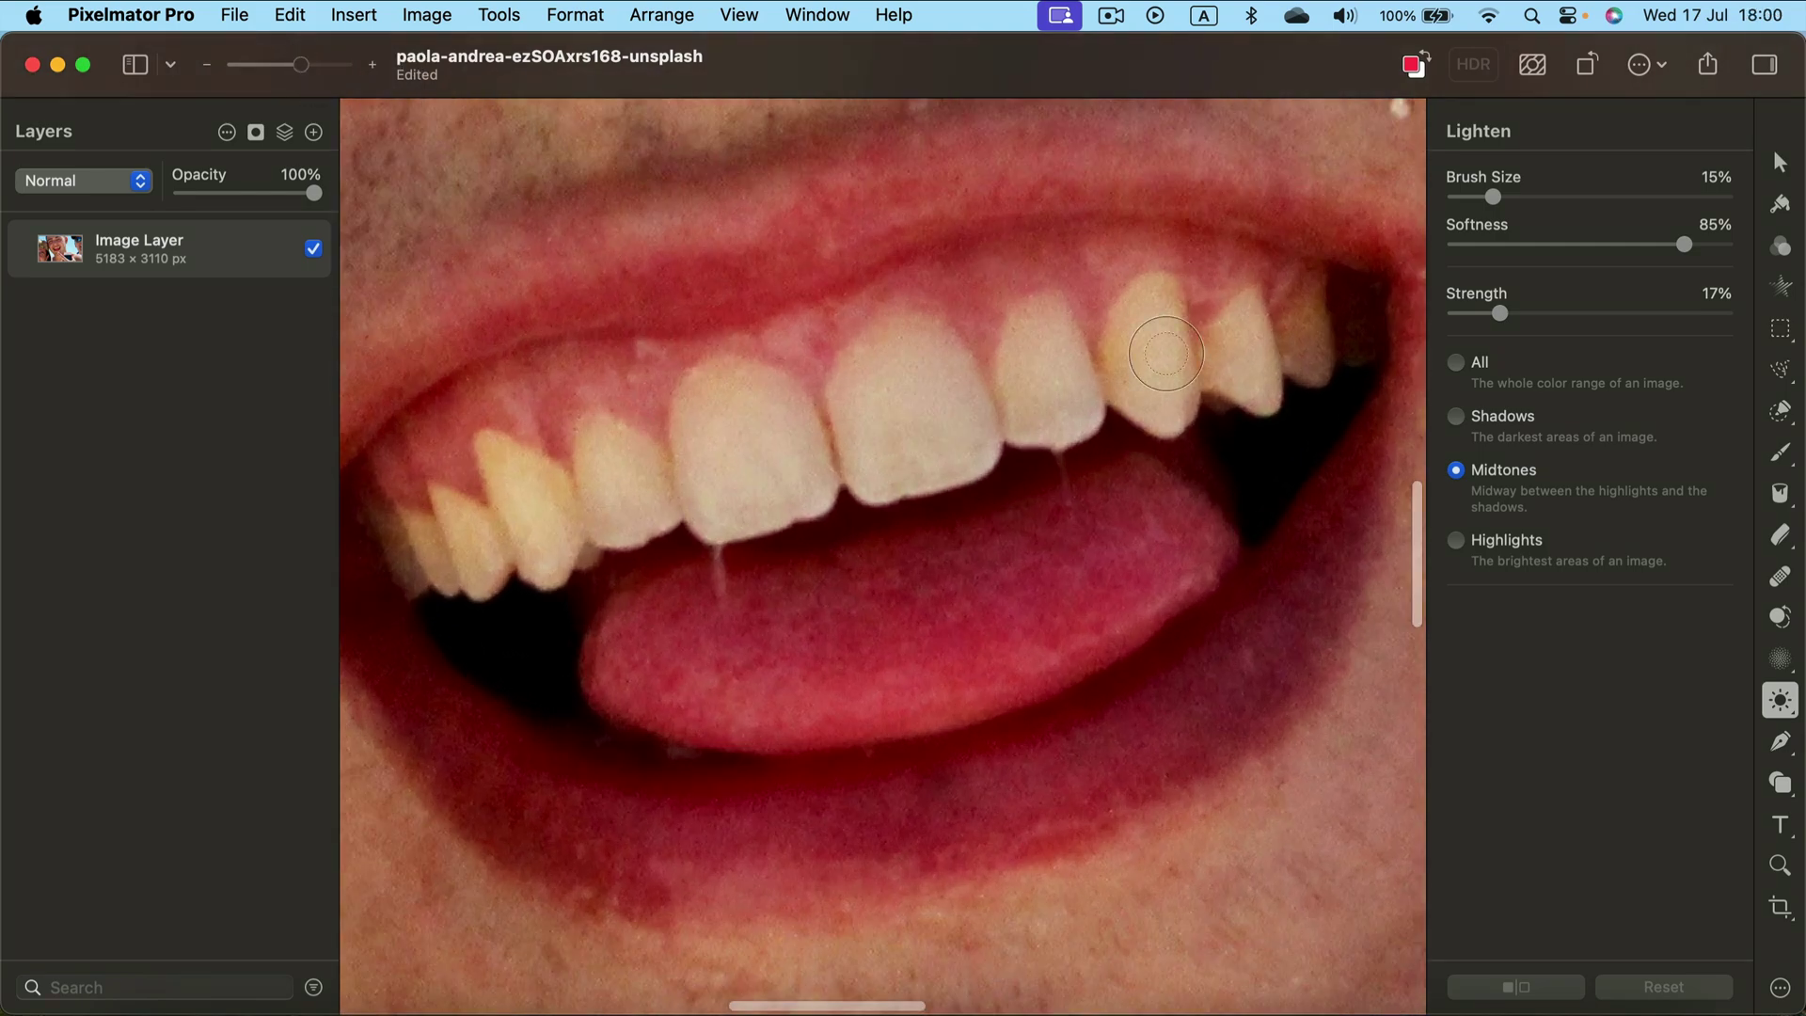
pyautogui.moveTo(1248, 344)
pyautogui.mouseDown()
pyautogui.moveTo(1150, 313)
pyautogui.moveTo(1160, 367)
pyautogui.moveTo(1129, 346)
pyautogui.moveTo(1131, 316)
pyautogui.moveTo(1143, 376)
pyautogui.moveTo(1160, 321)
pyautogui.moveTo(1158, 341)
pyautogui.moveTo(1350, 340)
pyautogui.moveTo(1313, 345)
pyautogui.mouseUp()
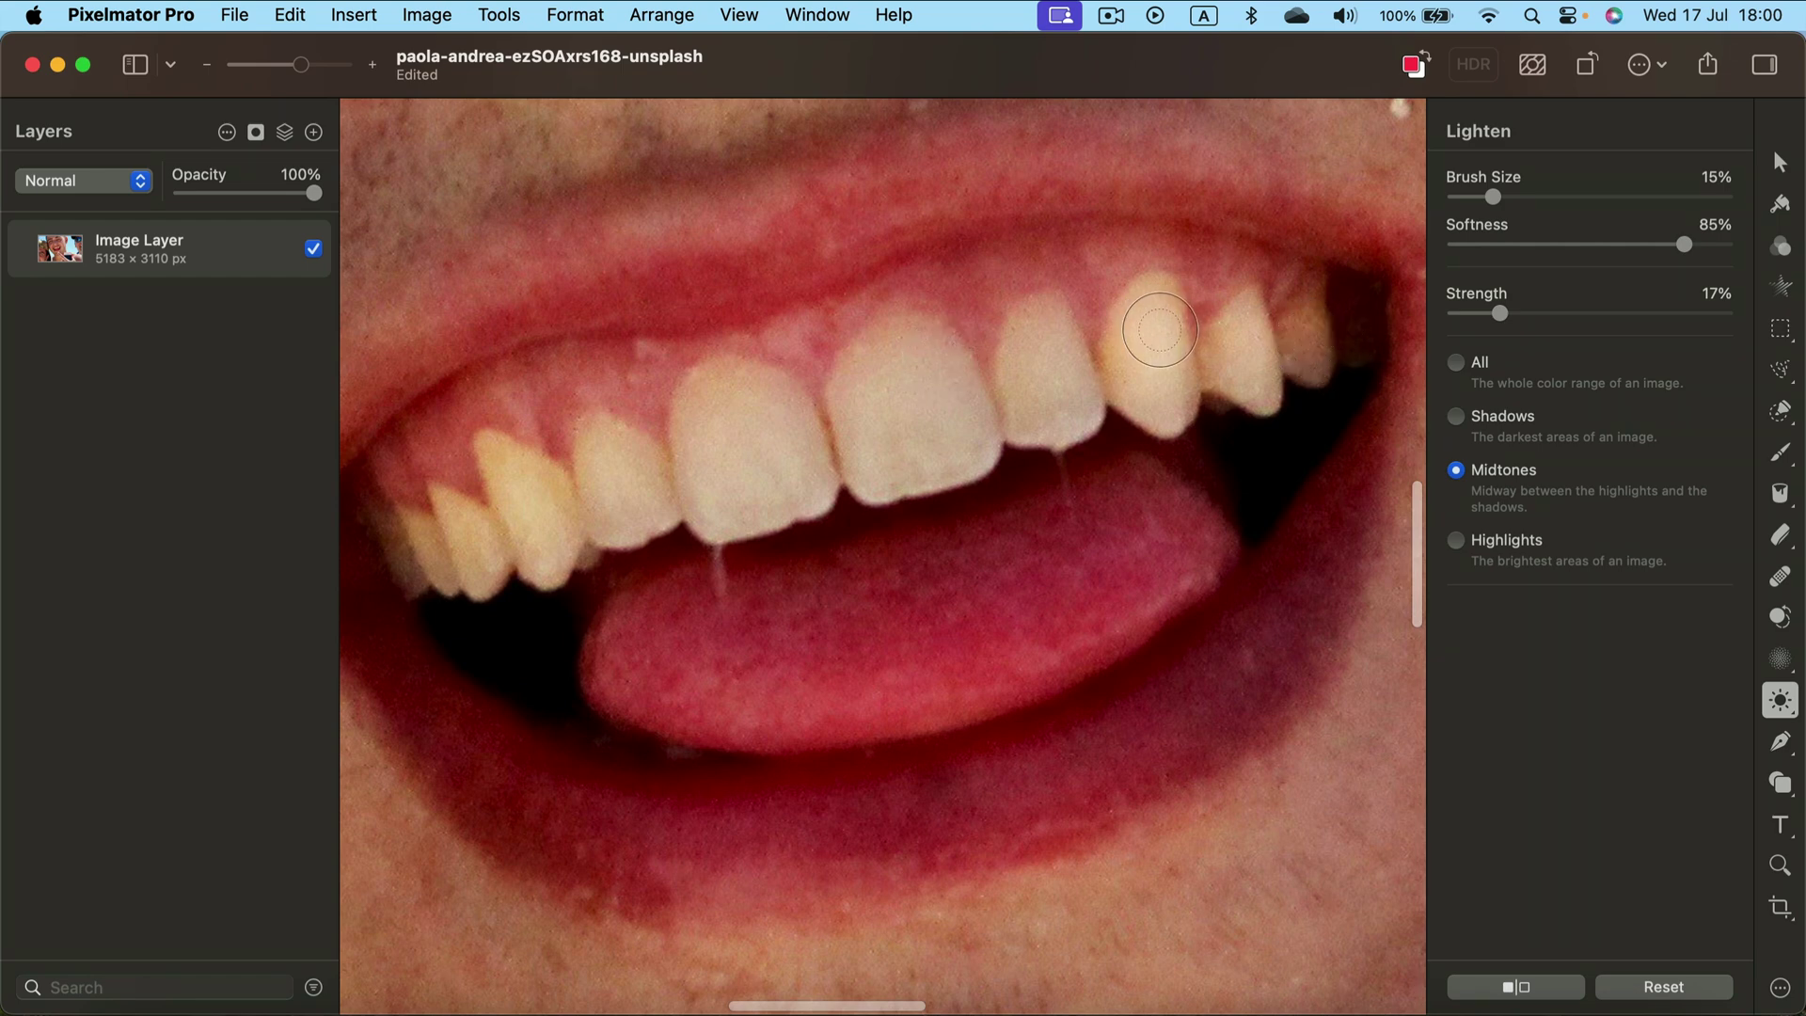
pyautogui.moveTo(1160, 330)
pyautogui.mouseDown()
pyautogui.moveTo(1124, 356)
pyautogui.moveTo(1048, 354)
pyautogui.moveTo(1050, 338)
pyautogui.moveTo(1061, 372)
pyautogui.moveTo(1047, 357)
pyautogui.moveTo(1037, 386)
pyautogui.moveTo(1025, 356)
pyautogui.moveTo(1022, 386)
pyautogui.moveTo(1069, 373)
pyautogui.moveTo(1075, 412)
pyautogui.moveTo(935, 382)
pyautogui.moveTo(920, 351)
pyautogui.moveTo(965, 444)
pyautogui.moveTo(867, 374)
pyautogui.moveTo(888, 357)
pyautogui.moveTo(866, 401)
pyautogui.moveTo(904, 410)
pyautogui.moveTo(910, 433)
pyautogui.moveTo(943, 420)
pyautogui.moveTo(892, 462)
pyautogui.moveTo(956, 432)
pyautogui.moveTo(870, 442)
pyautogui.mouseUp()
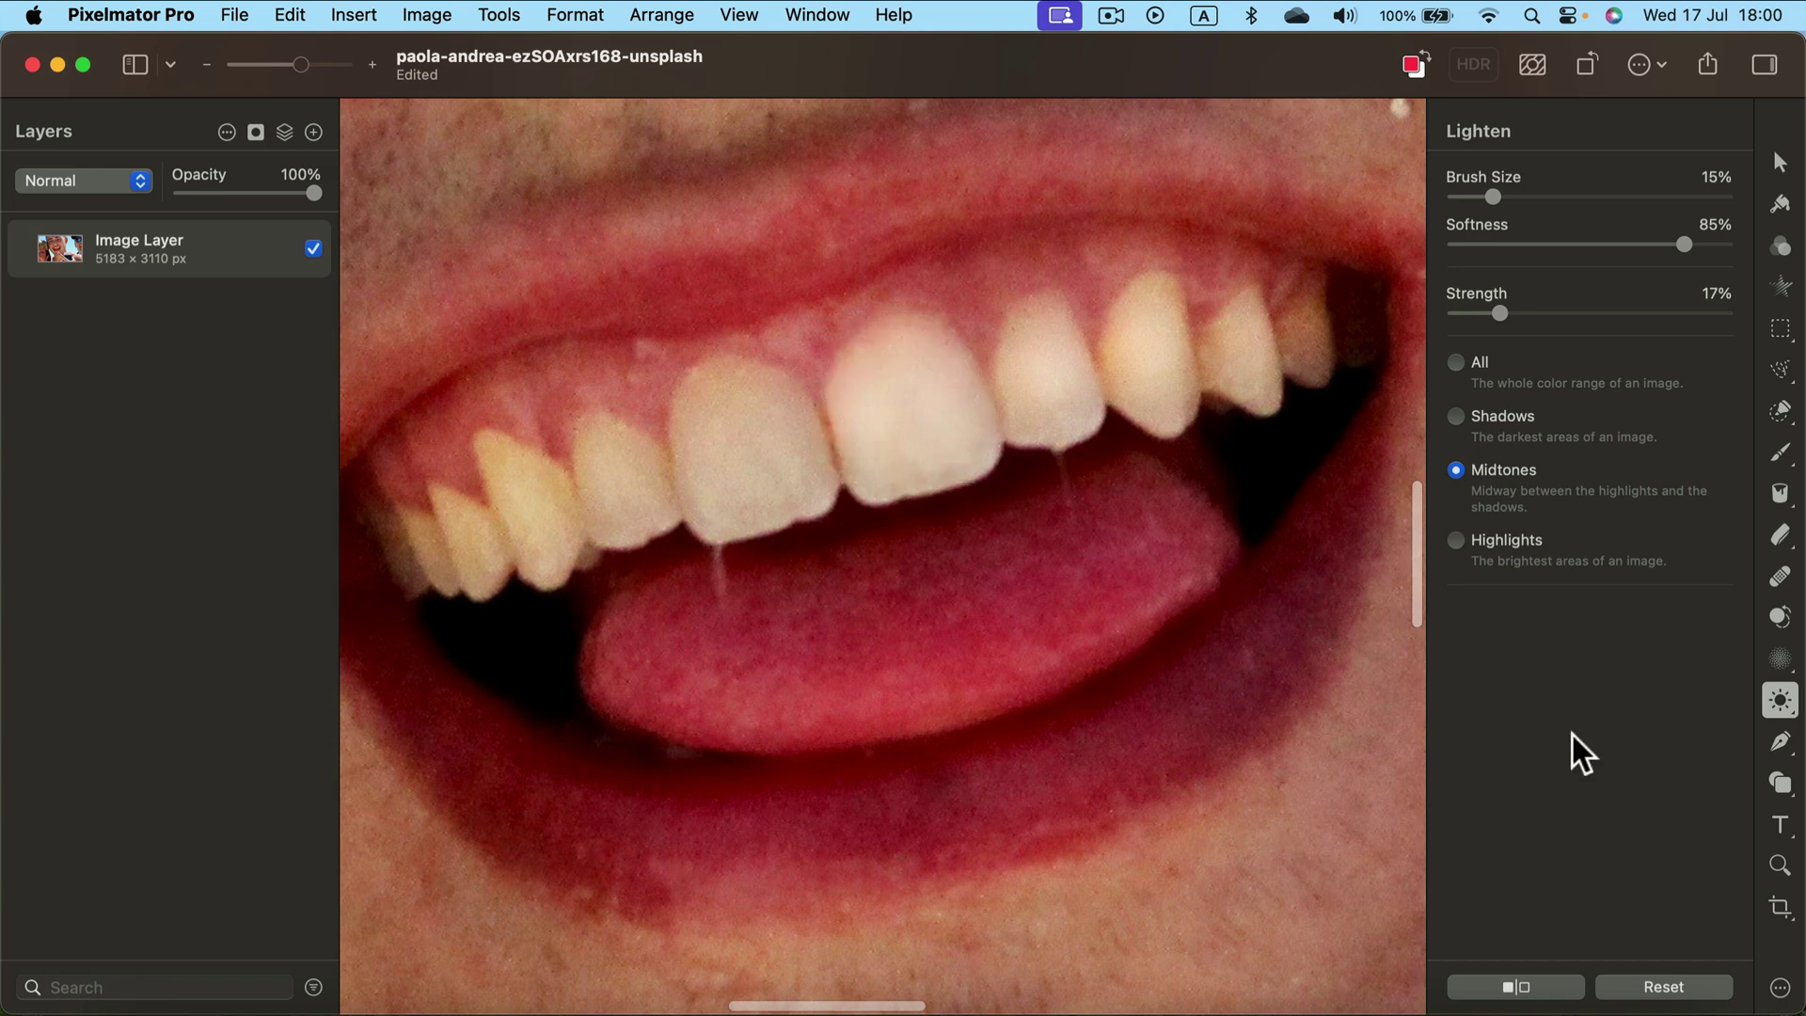
# Reset the lightening and repaint the right-side and far-left teeth.
pyautogui.click(1675, 987)
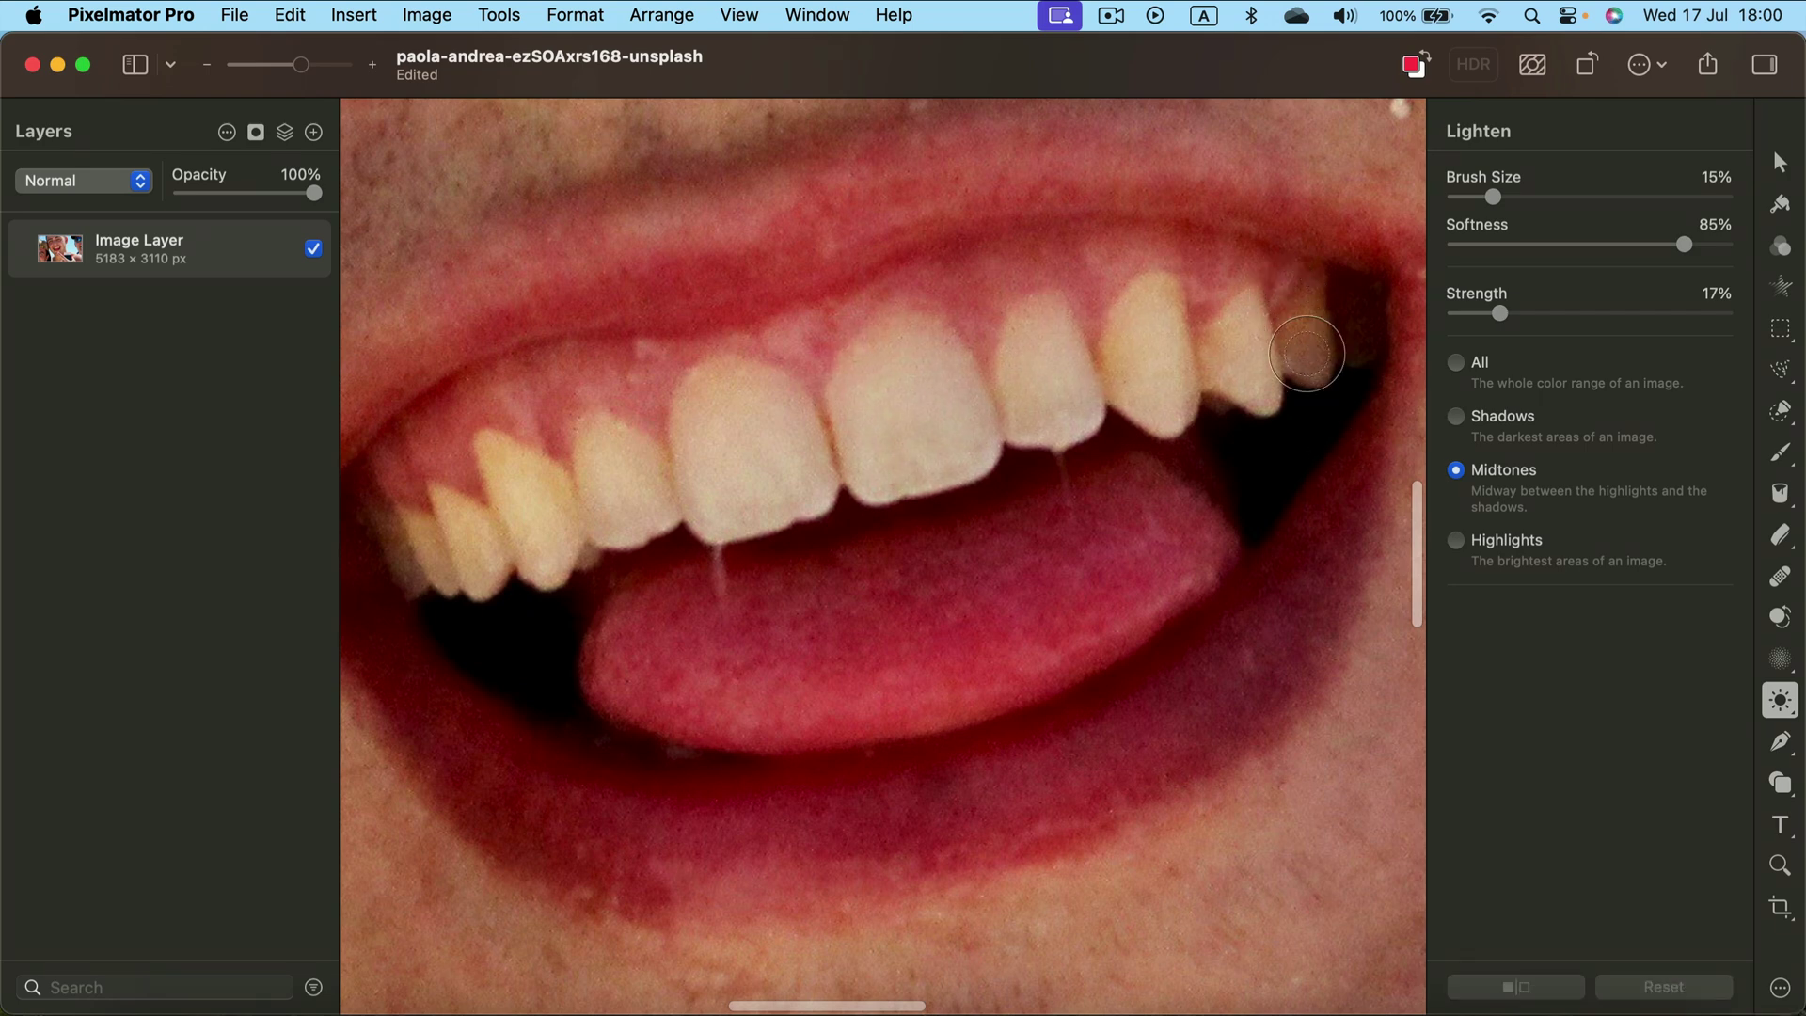
pyautogui.moveTo(1288, 315)
pyautogui.mouseDown()
pyautogui.moveTo(1293, 331)
pyautogui.moveTo(1258, 332)
pyautogui.moveTo(1246, 371)
pyautogui.moveTo(1218, 358)
pyautogui.moveTo(1241, 376)
pyautogui.moveTo(1133, 358)
pyautogui.mouseUp()
pyautogui.moveTo(437, 538); pyautogui.dragTo(409, 543)
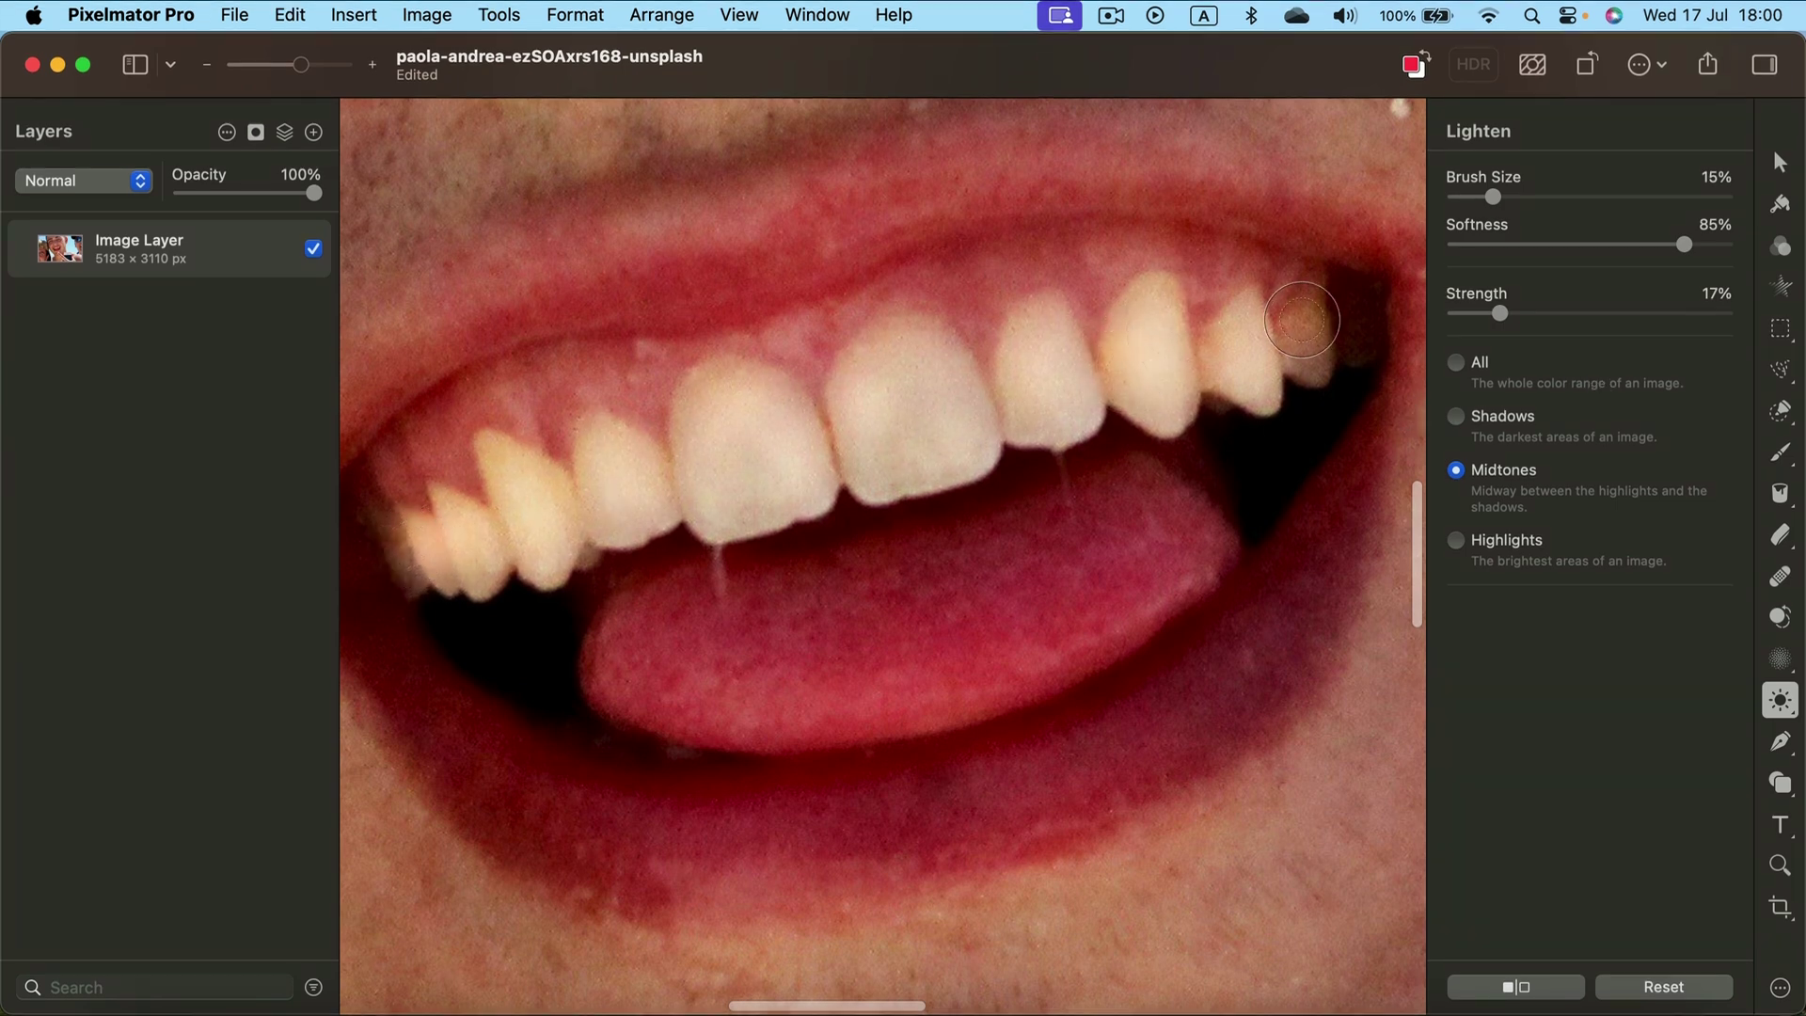
# Compare the lightened teeth with the original, then lighten the front teeth a bit more.
pyautogui.click(1557, 990)
pyautogui.click(1557, 994)
pyautogui.click(1557, 993)
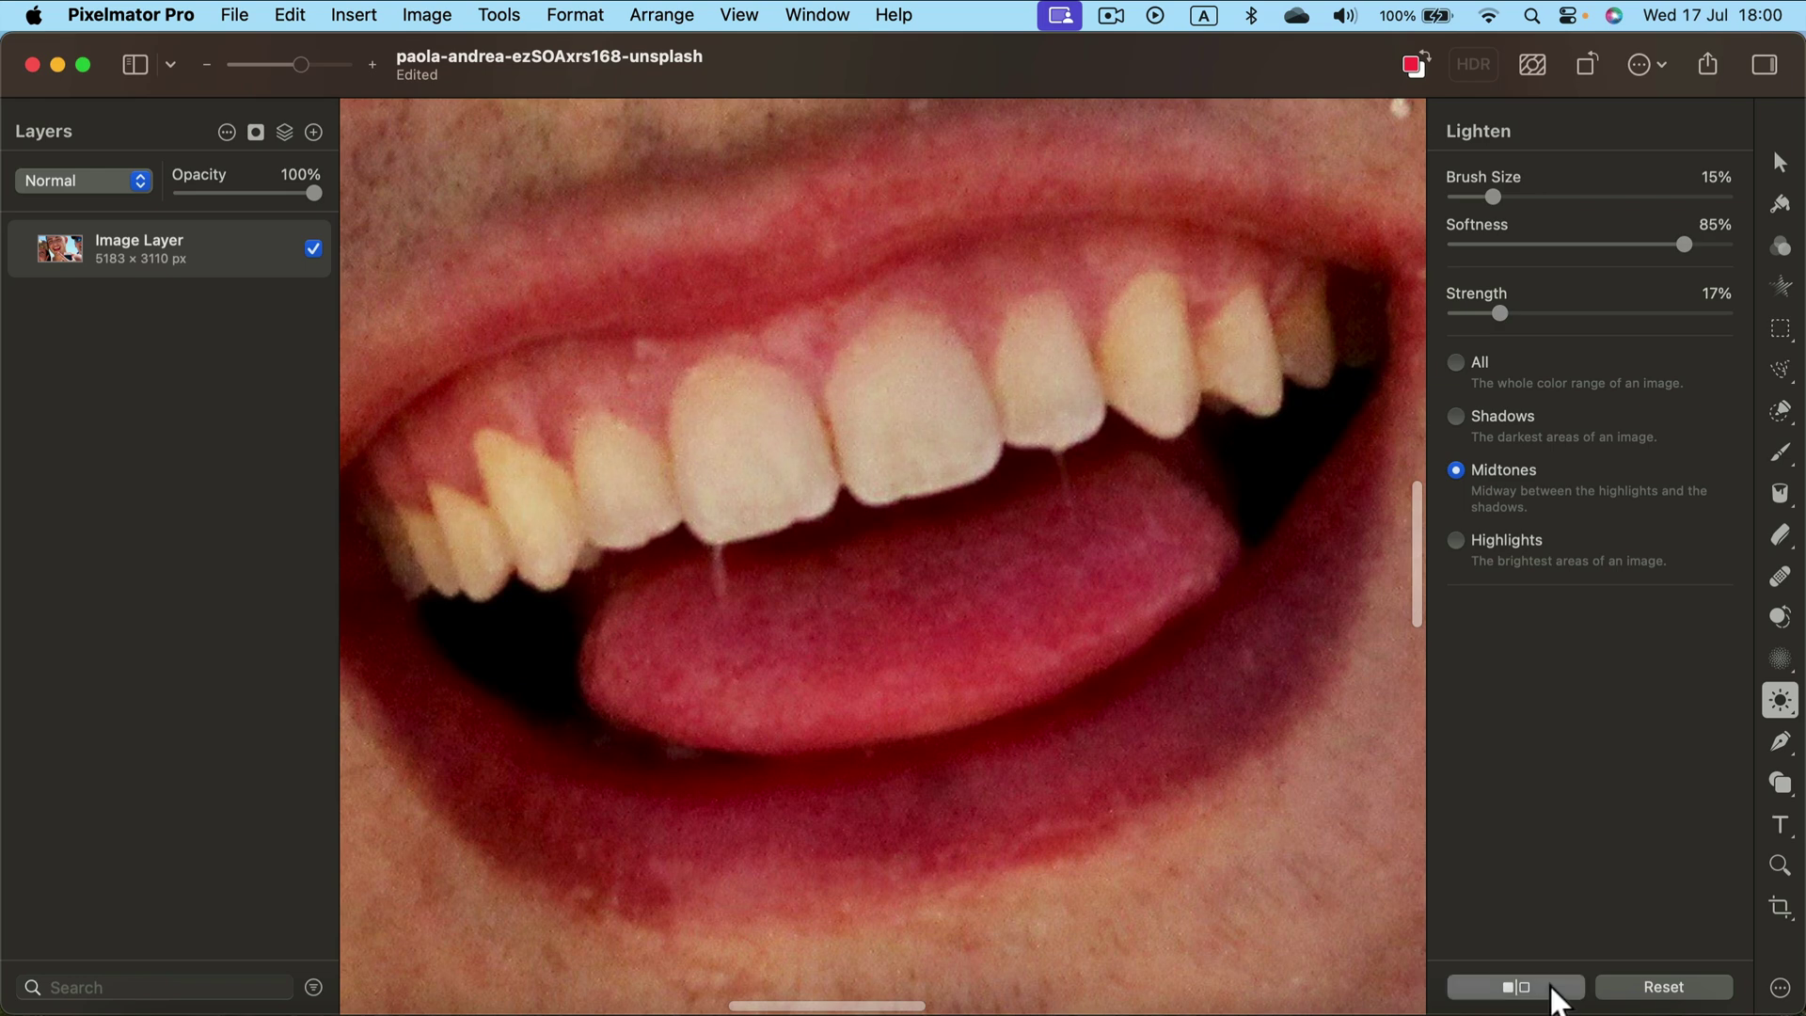
pyautogui.click(1557, 994)
pyautogui.click(1557, 994)
pyautogui.click(1557, 994)
pyautogui.click(1554, 993)
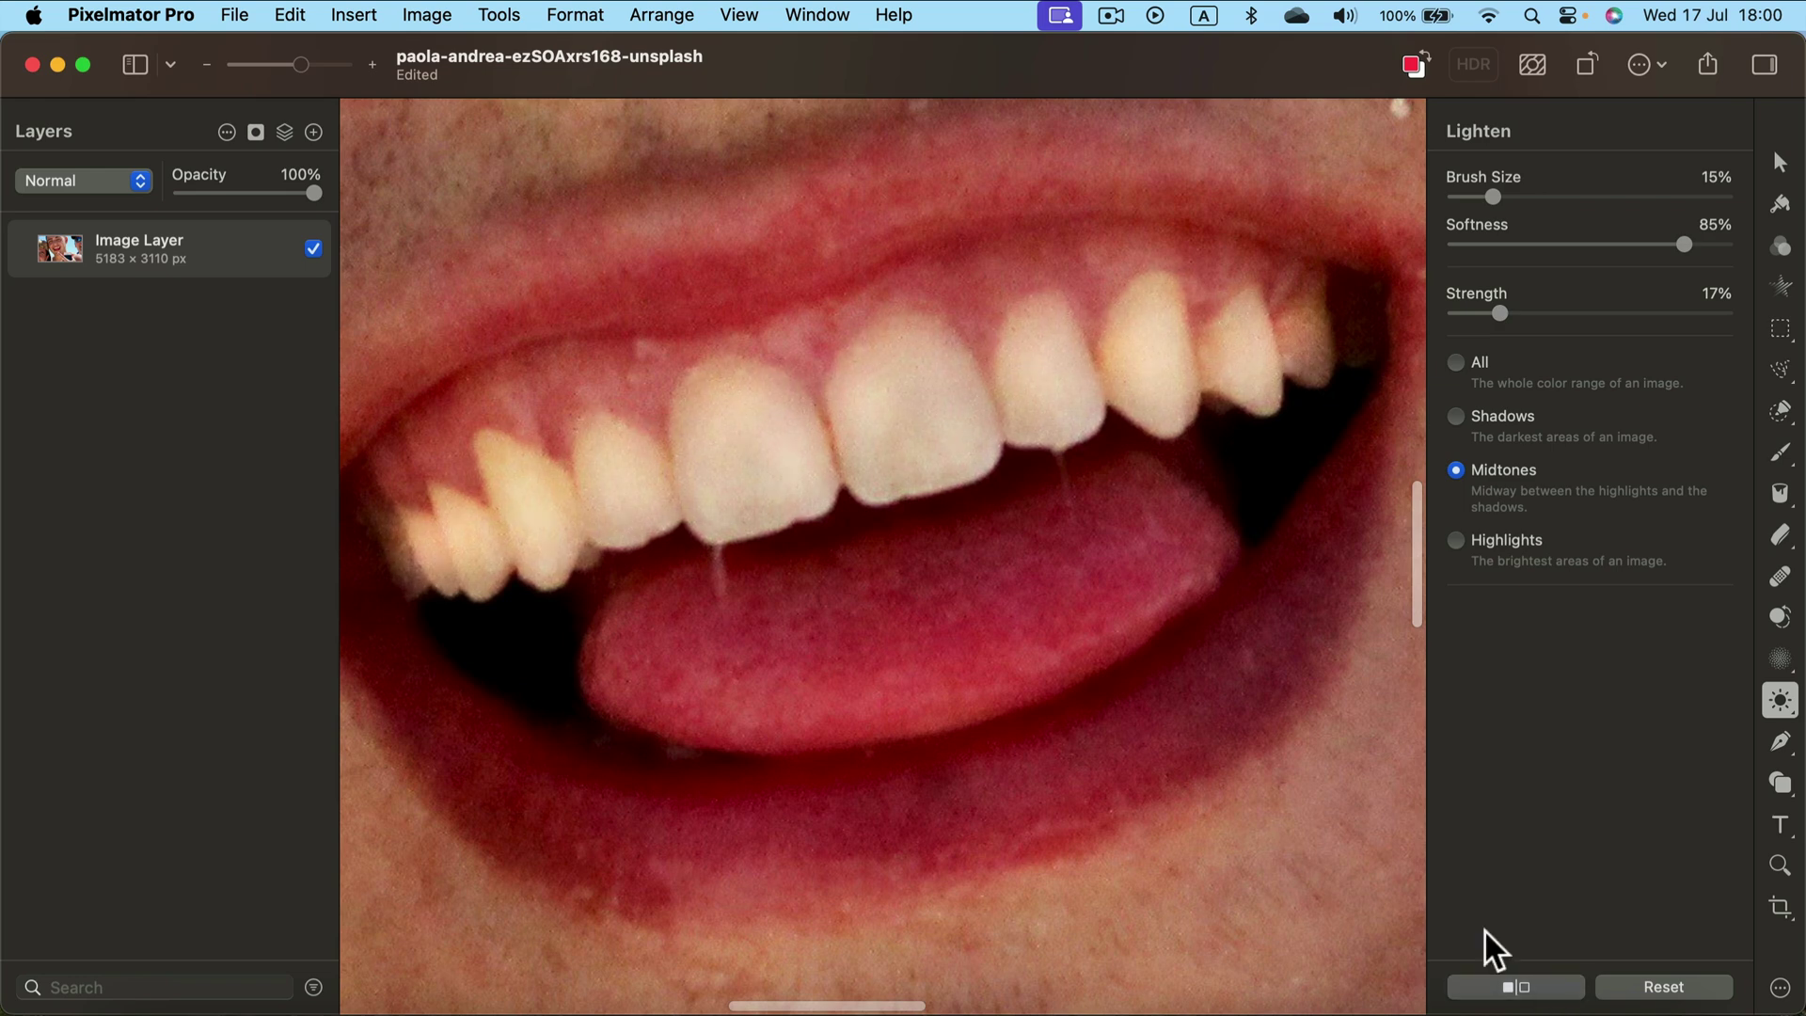
pyautogui.moveTo(746, 480)
pyautogui.mouseDown()
pyautogui.moveTo(928, 423)
pyautogui.moveTo(935, 455)
pyautogui.moveTo(1048, 402)
pyautogui.moveTo(1020, 402)
pyautogui.mouseUp()
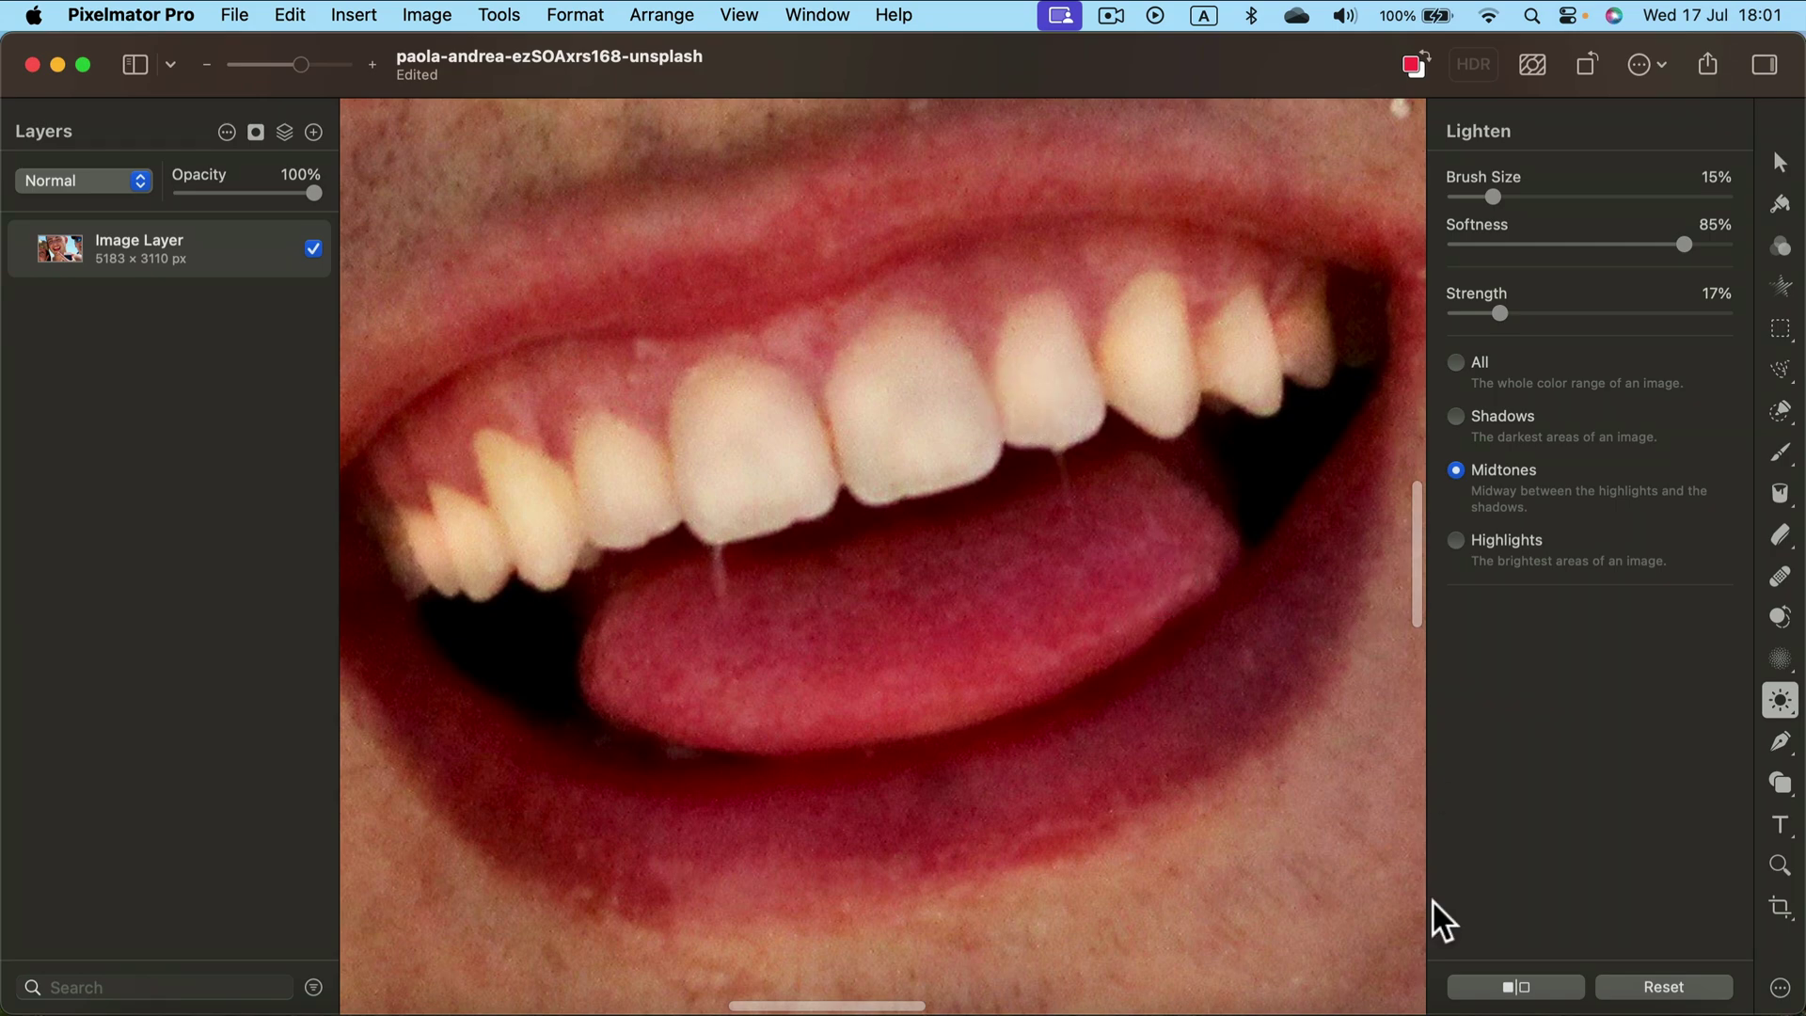
pyautogui.click(1503, 989)
pyautogui.click(1503, 989)
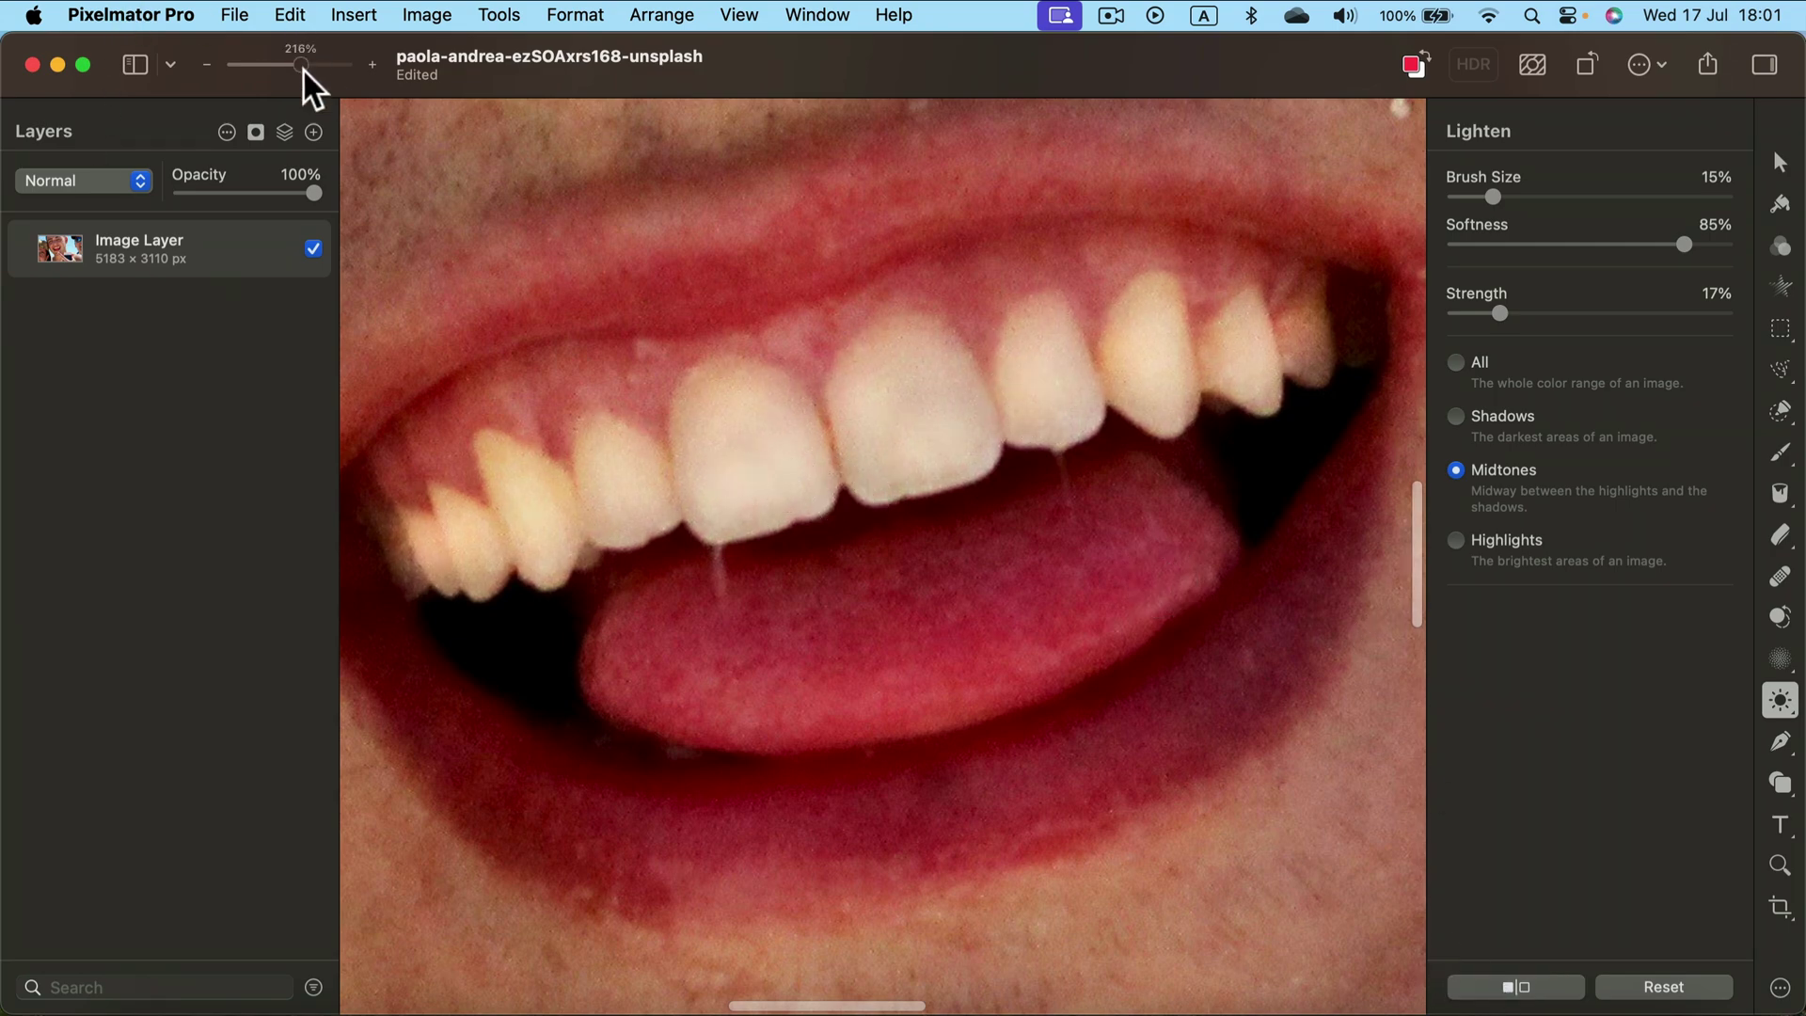
# Zoom out to the whole face and compare the edited teeth against the original.
pyautogui.moveTo(302, 66); pyautogui.dragTo(258, 62)
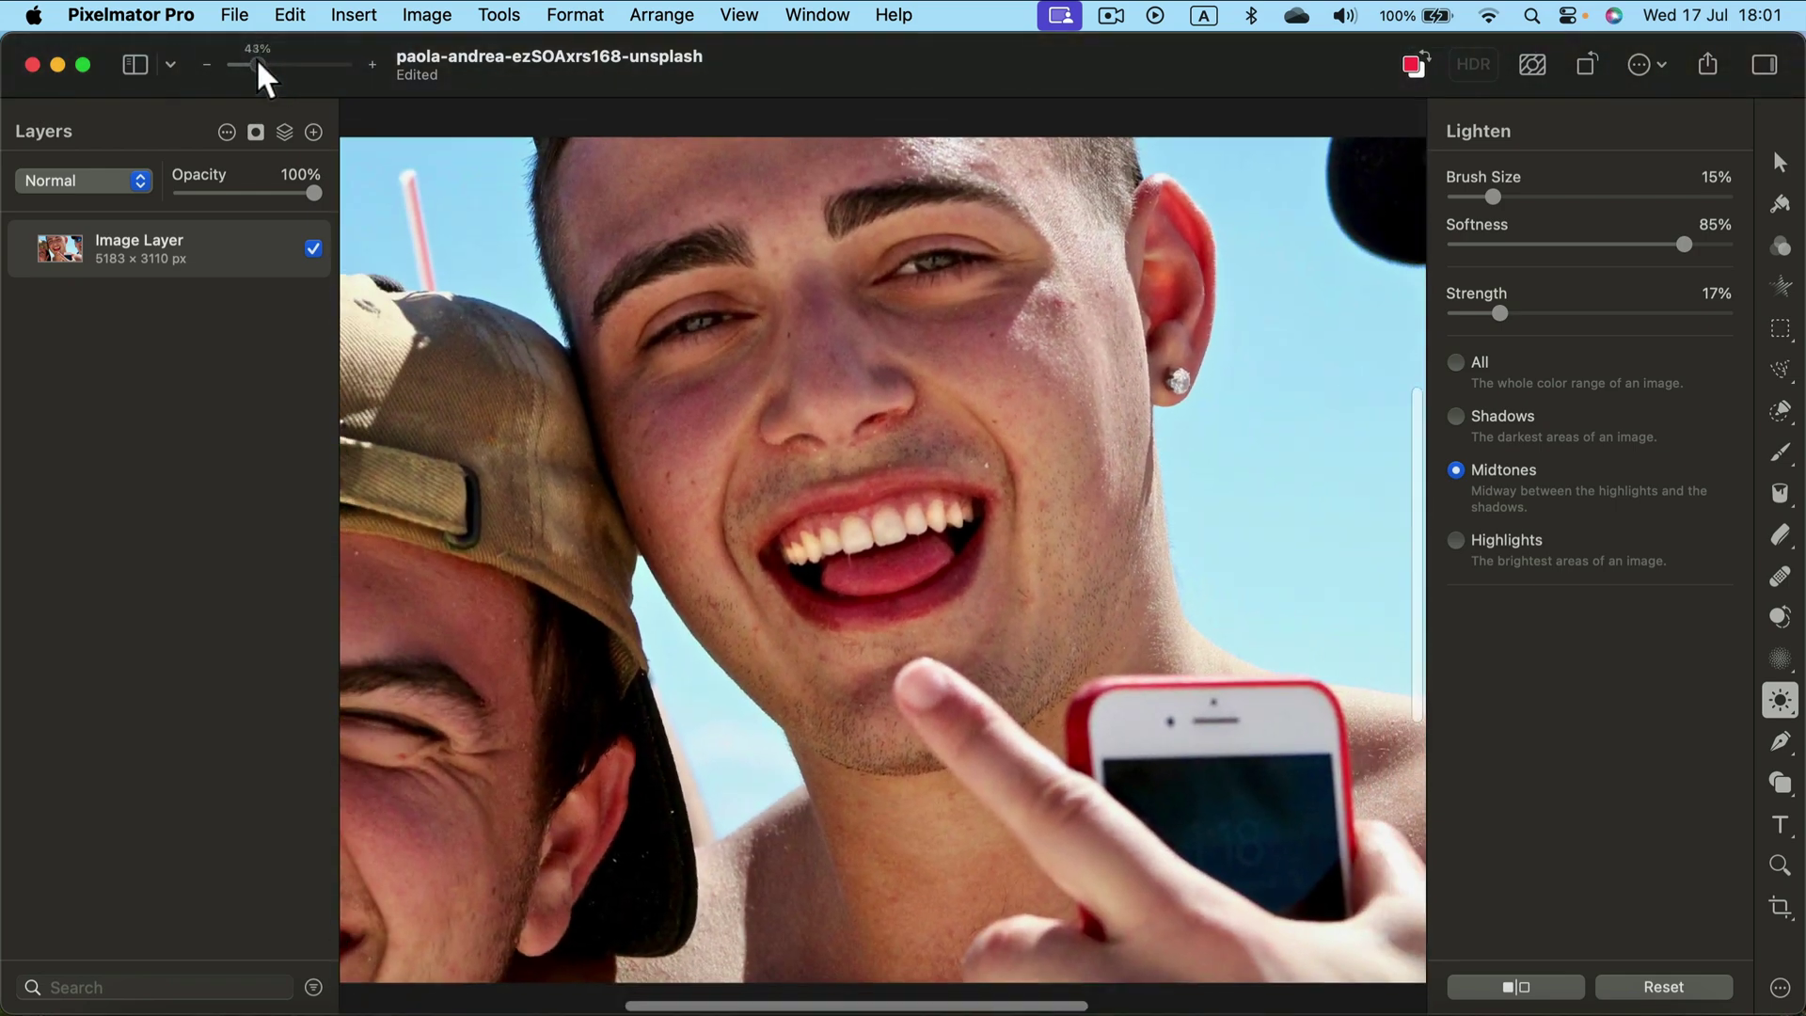
pyautogui.click(1531, 990)
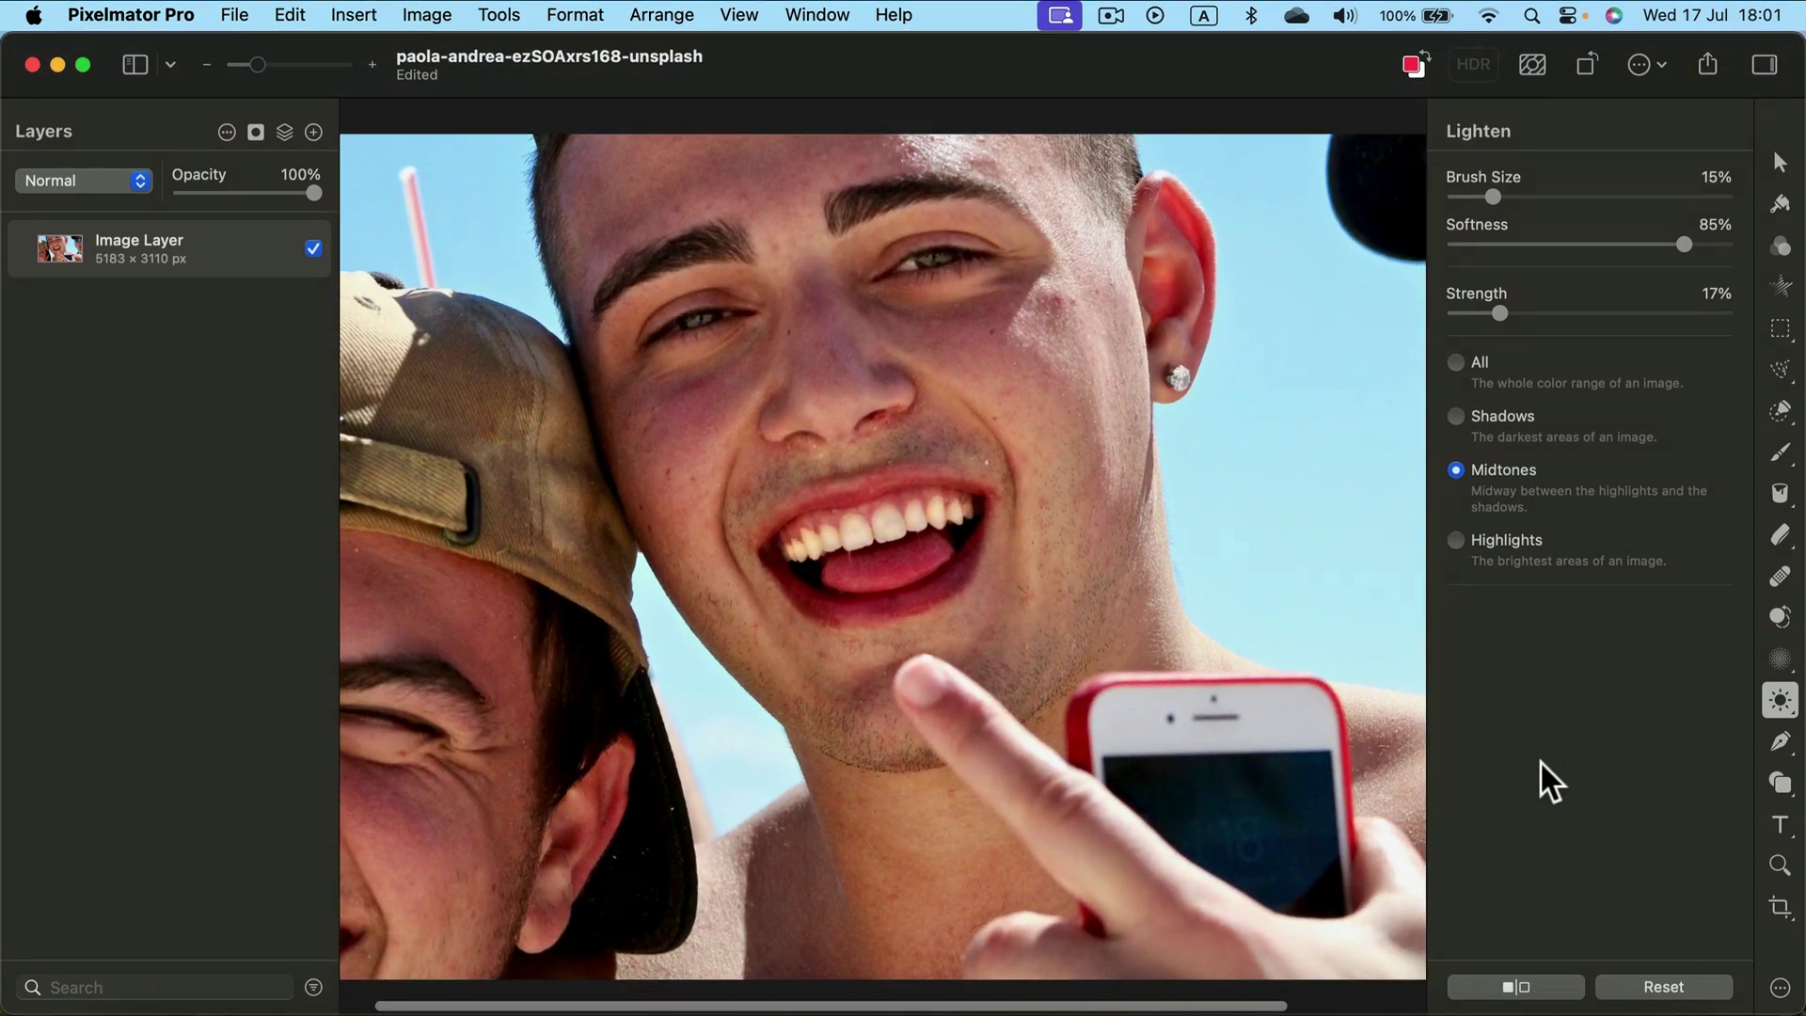
pyautogui.click(1550, 982)
pyautogui.click(1550, 983)
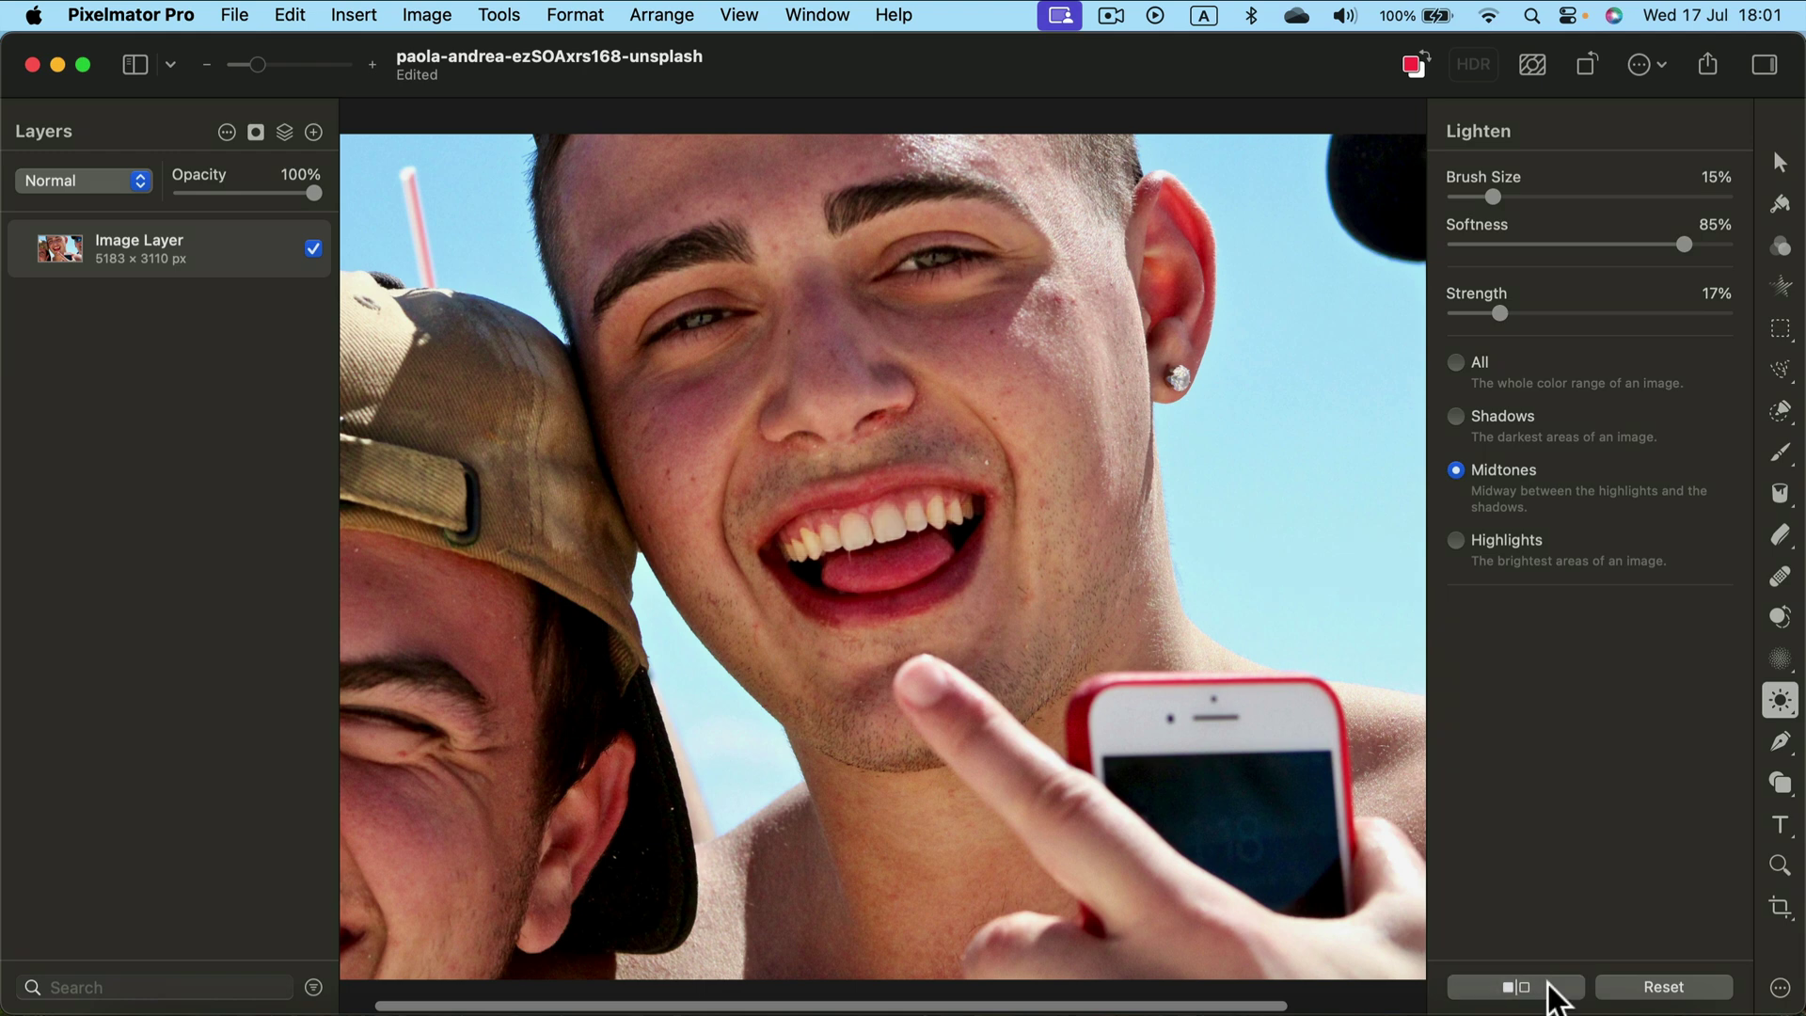
pyautogui.click(1548, 985)
pyautogui.click(1552, 995)
pyautogui.click(1553, 994)
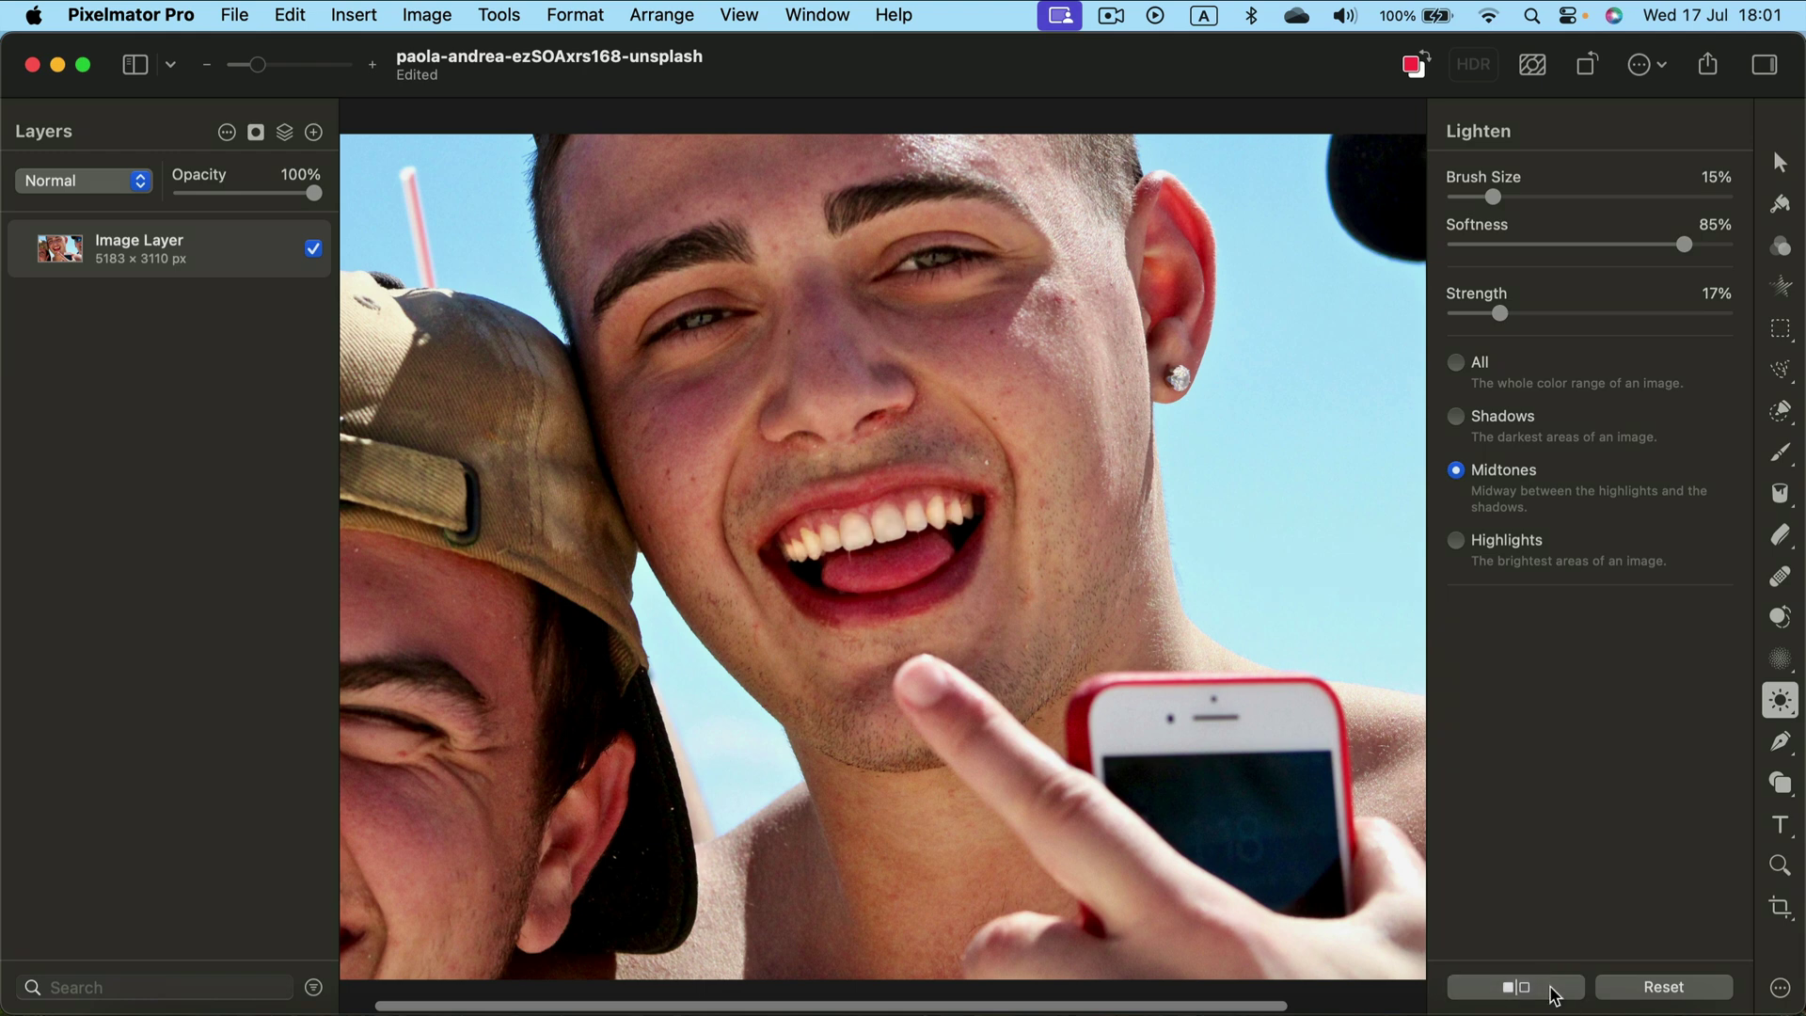
pyautogui.click(1553, 995)
# Reset the Lighten edit and zoom in close on the mouth, keeping Lighten mode.
pyautogui.click(1686, 993)
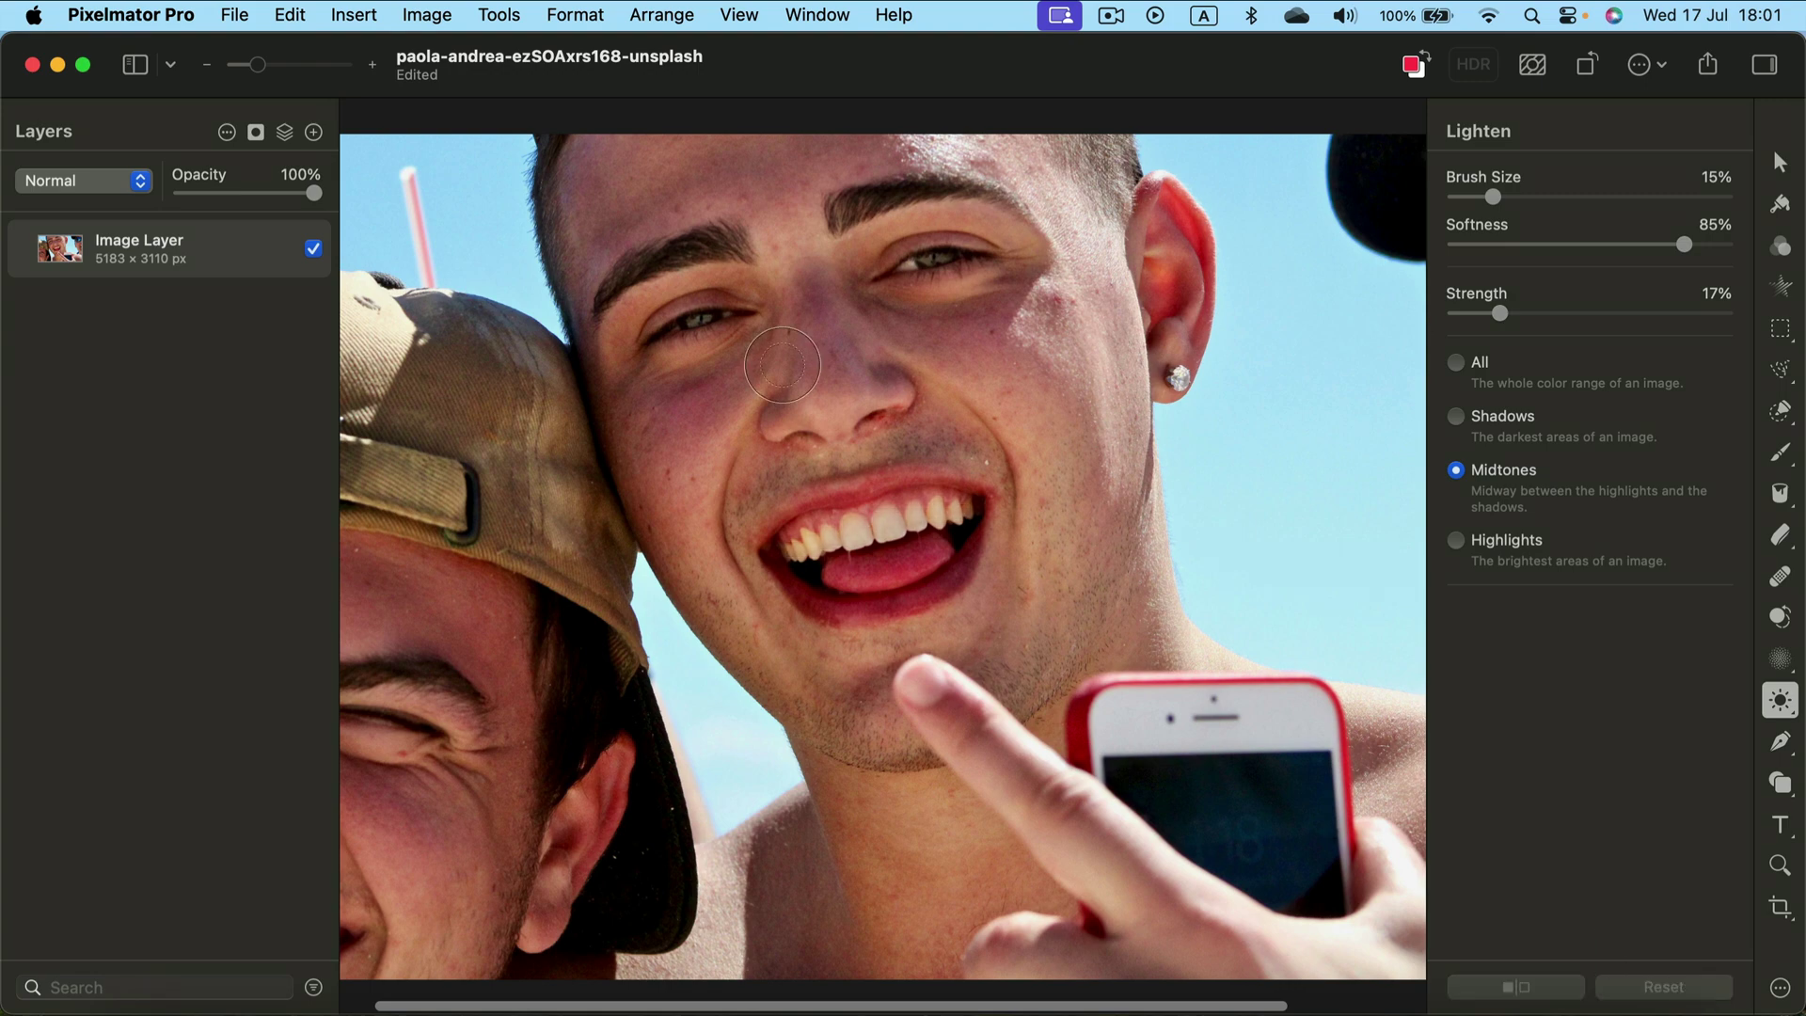
pyautogui.moveTo(268, 65); pyautogui.dragTo(301, 70)
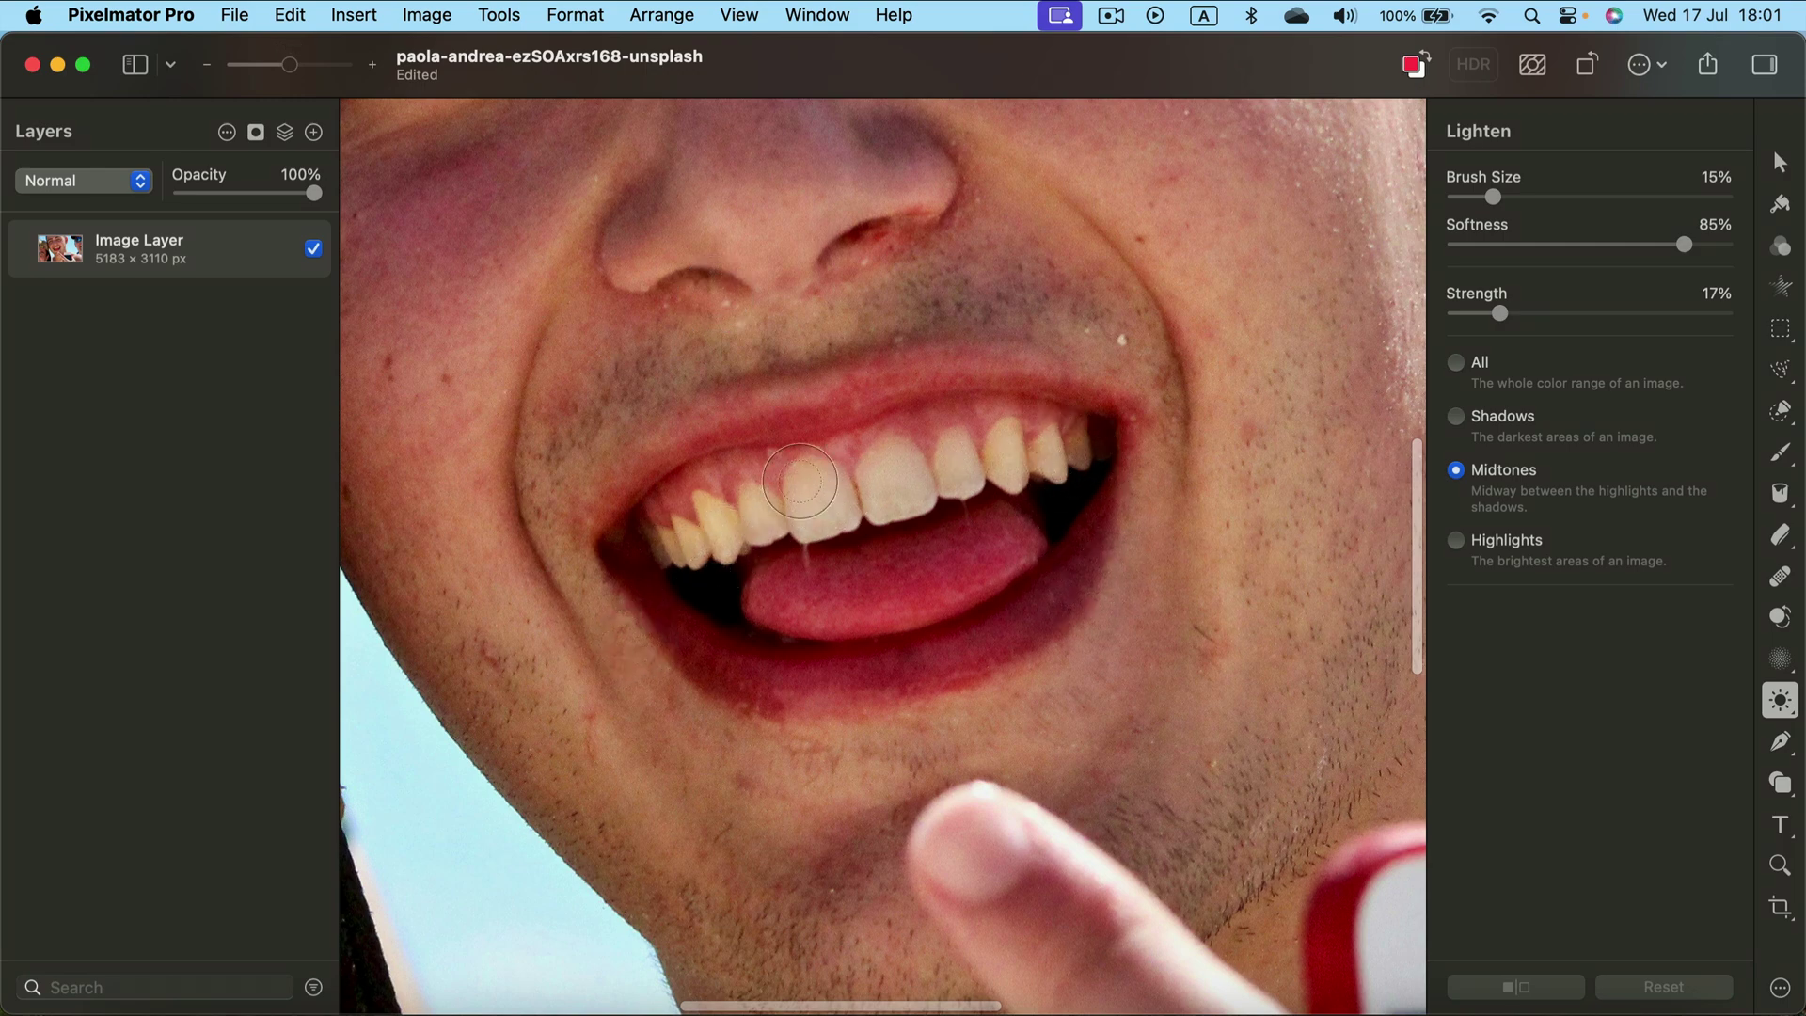
pyautogui.click(1792, 707)
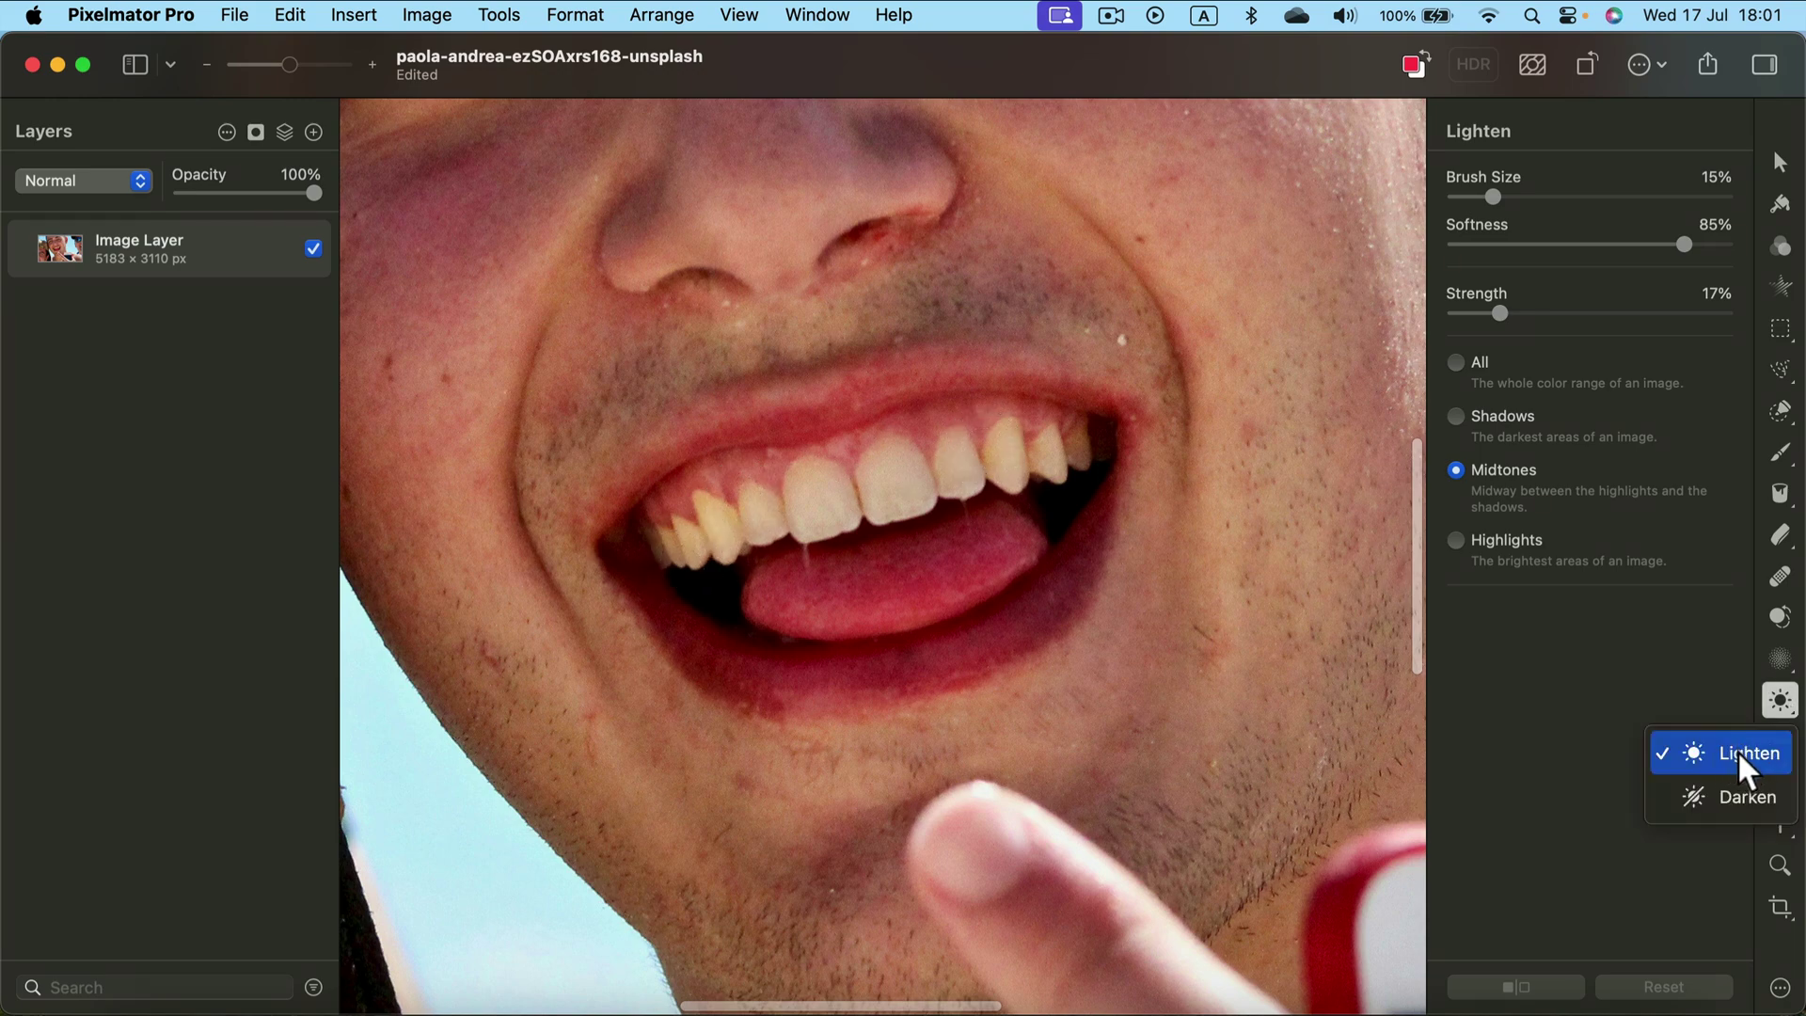
pyautogui.click(1736, 751)
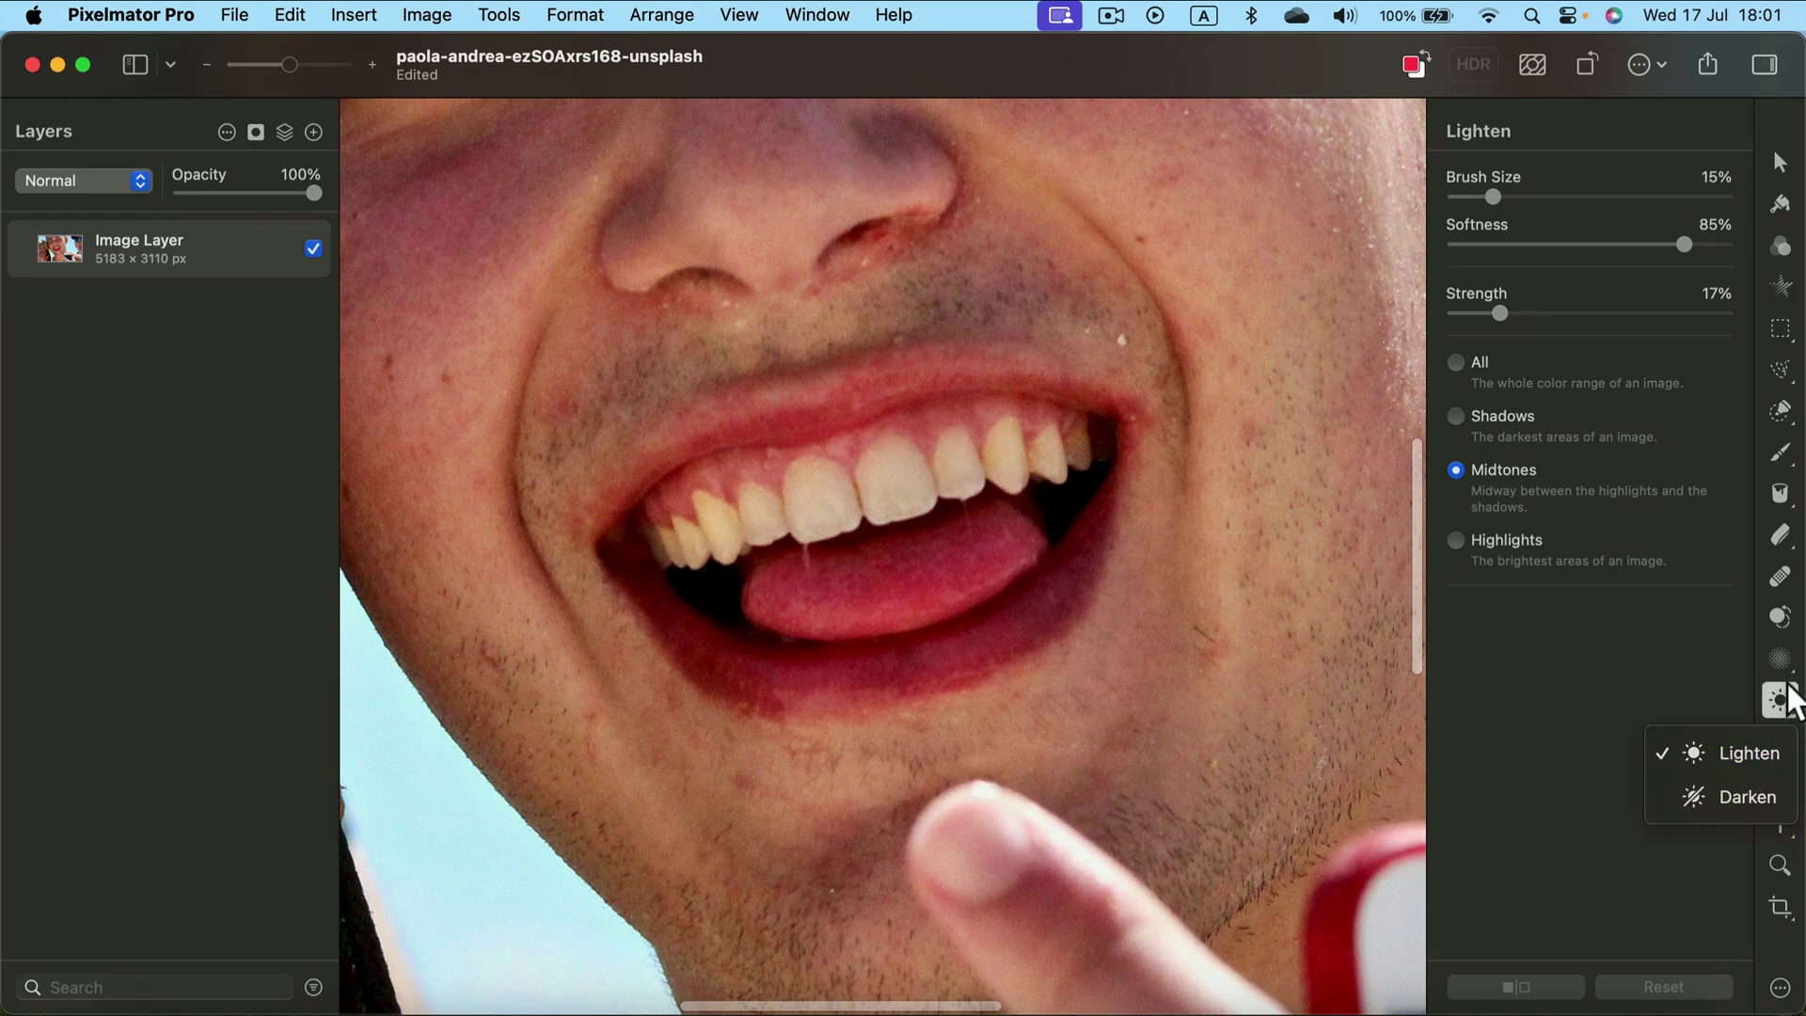
pyautogui.click(1780, 988)
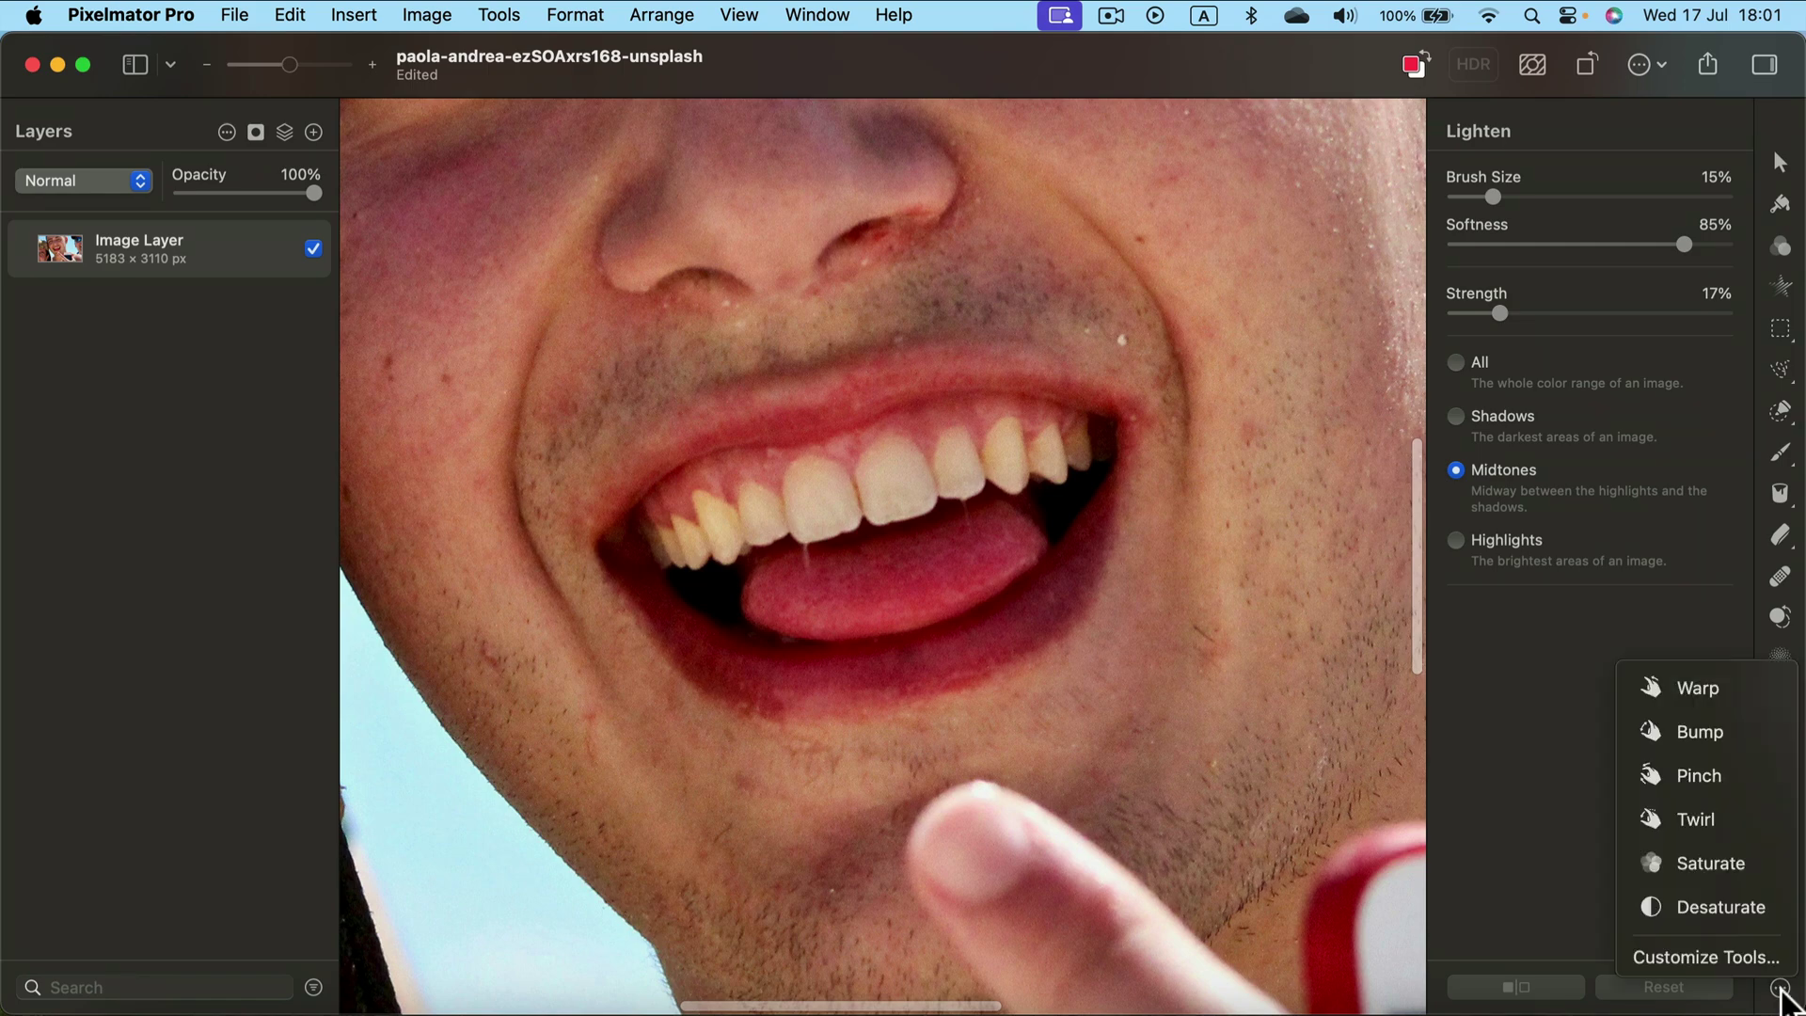
# Switch to the Desaturate brush at 12% size, 85% softness, 22% strength, Midtones only.
pyautogui.click(1734, 903)
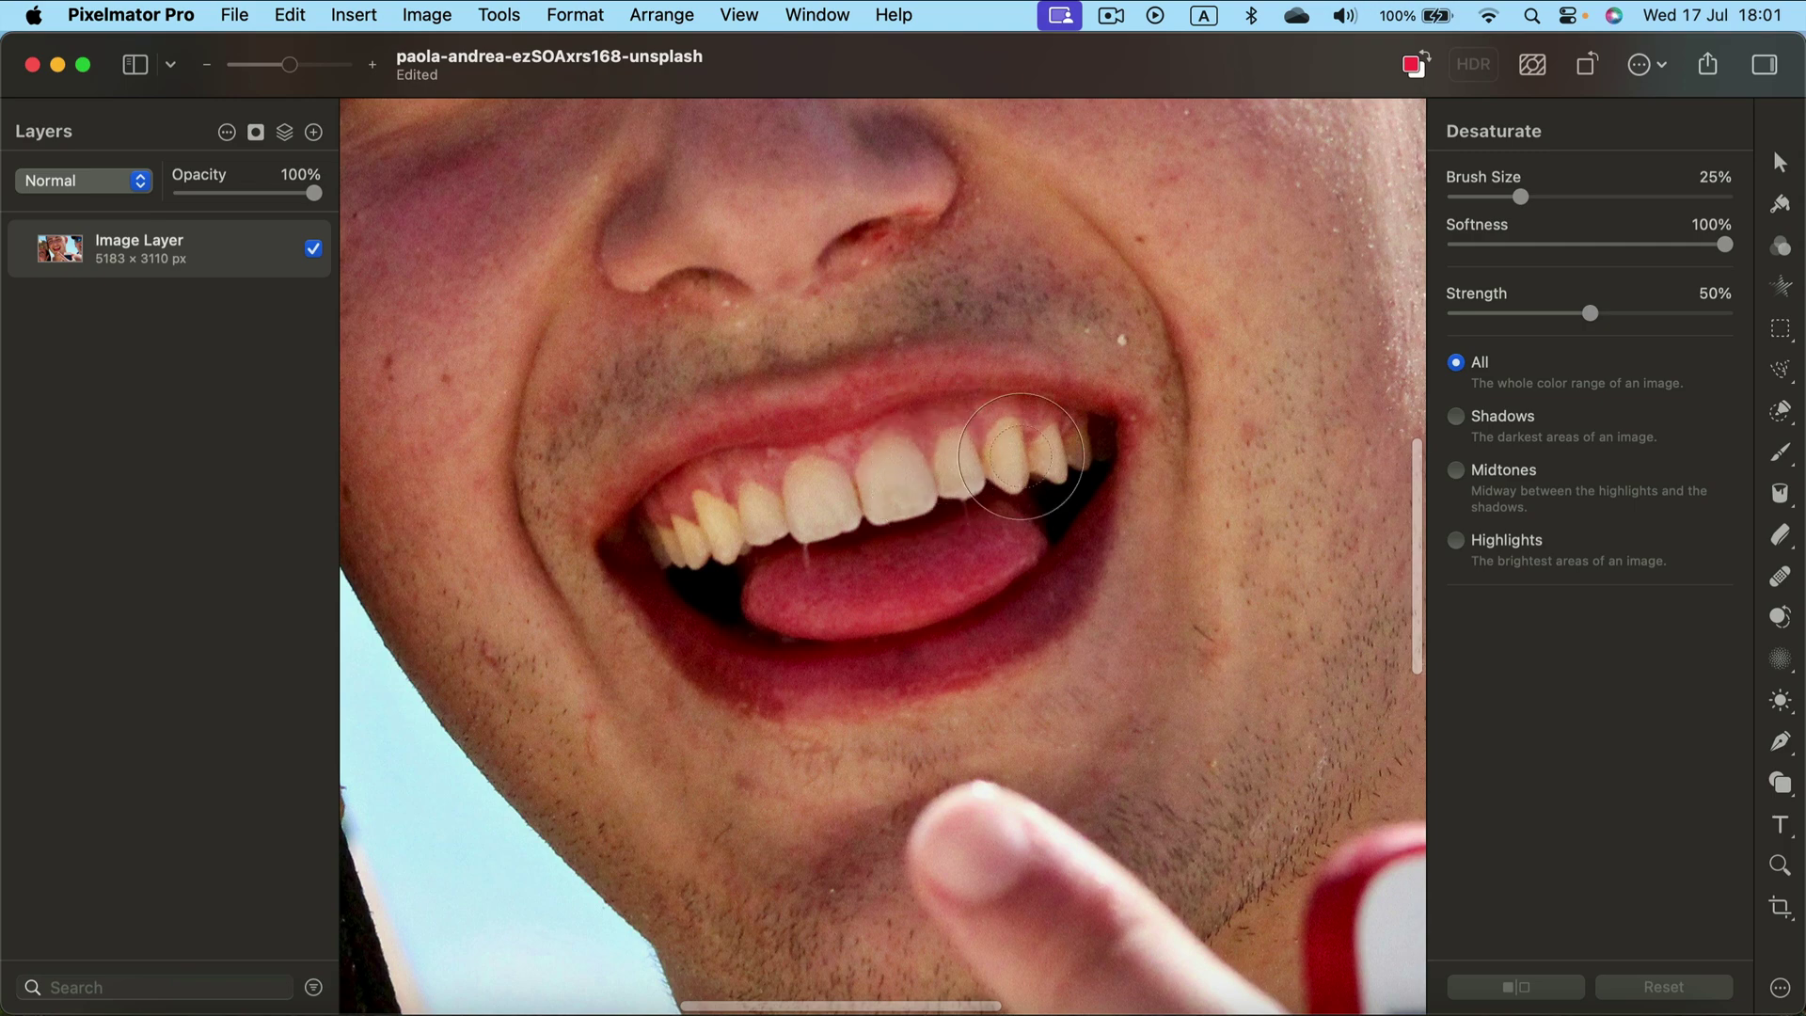
pyautogui.moveTo(1516, 194); pyautogui.dragTo(1482, 194)
pyautogui.moveTo(1715, 245); pyautogui.dragTo(1685, 245)
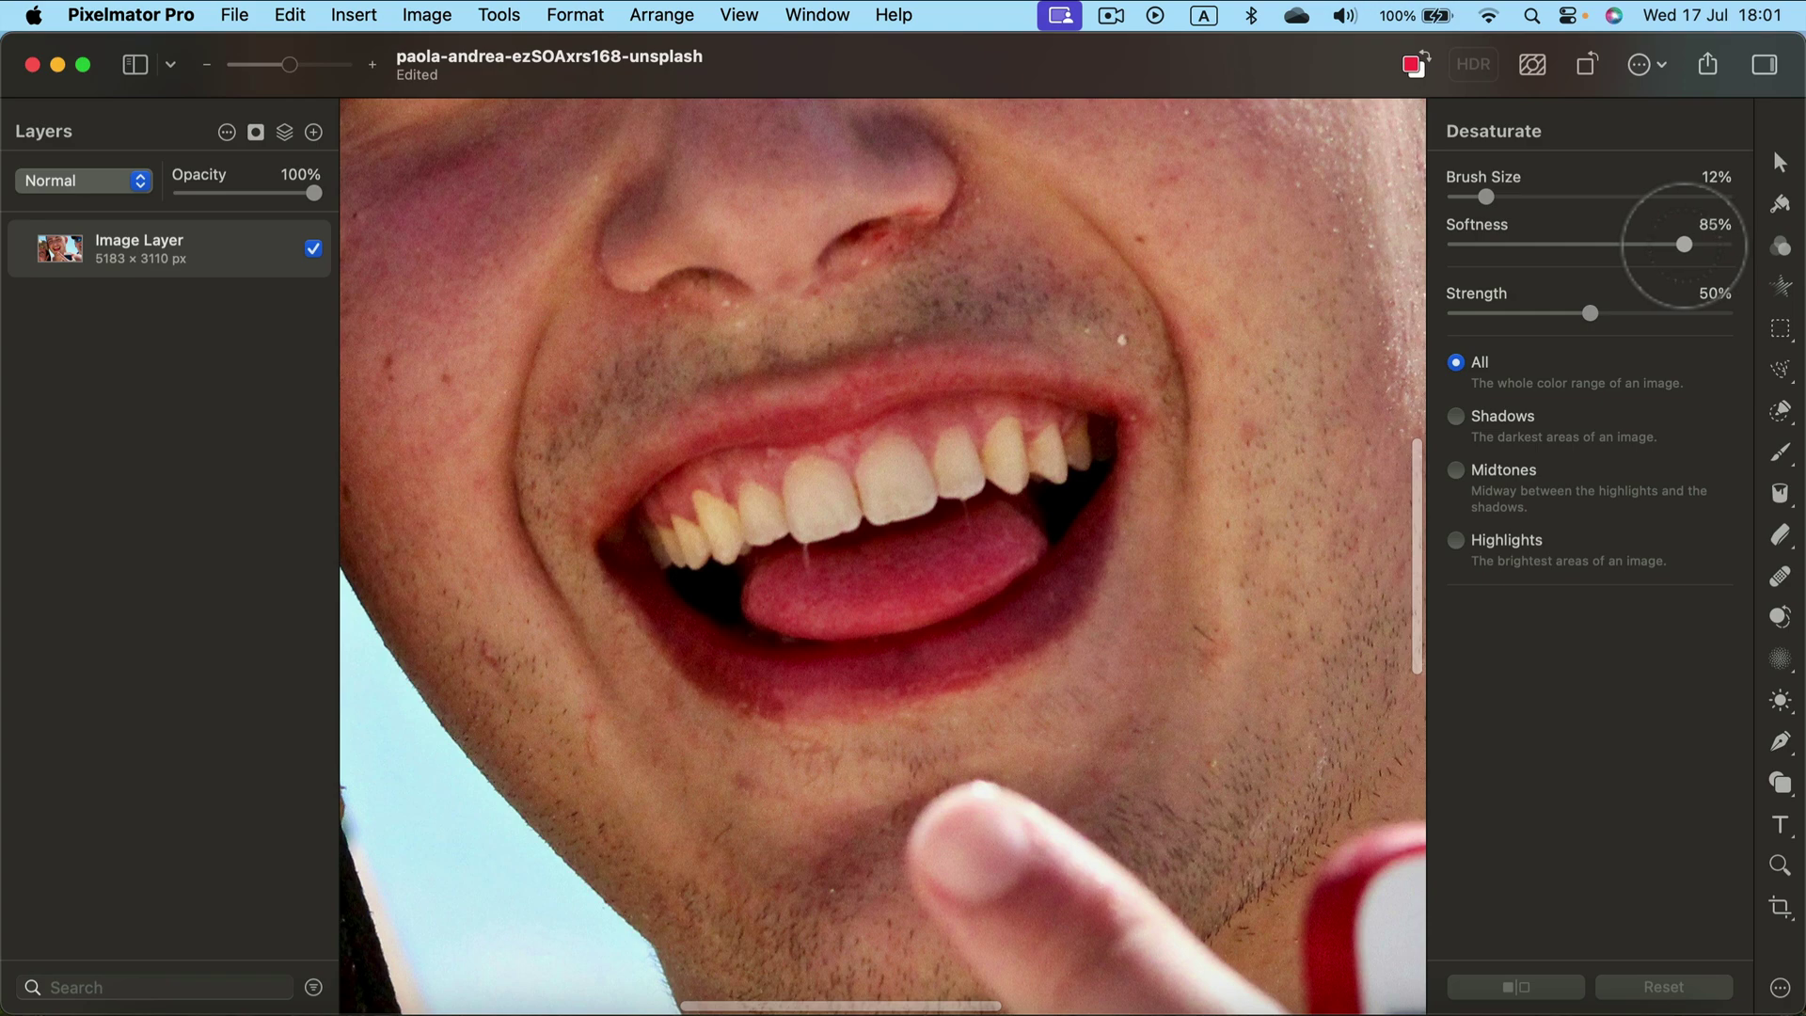
pyautogui.moveTo(1581, 312); pyautogui.dragTo(1513, 312)
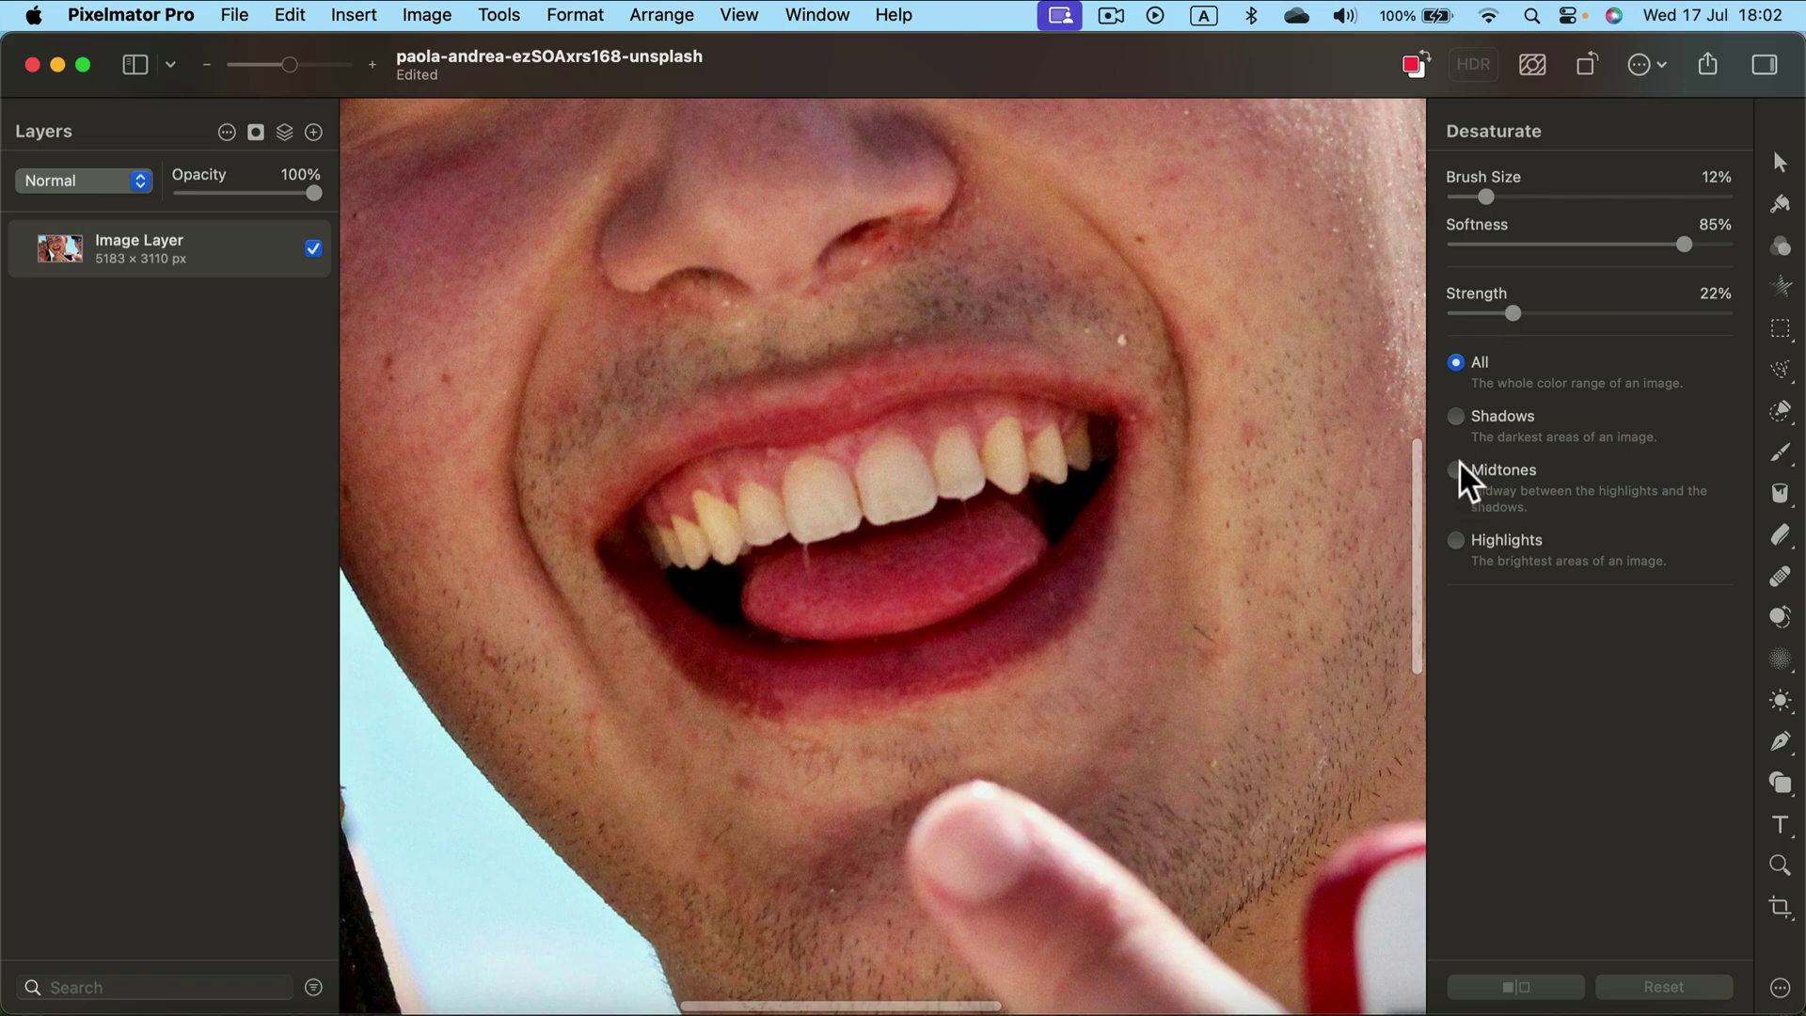
pyautogui.click(1457, 464)
# Desaturate the upper teeth, undoing the first stroke and lowering strength to 16%.
pyautogui.moveTo(307, 64); pyautogui.dragTo(298, 59)
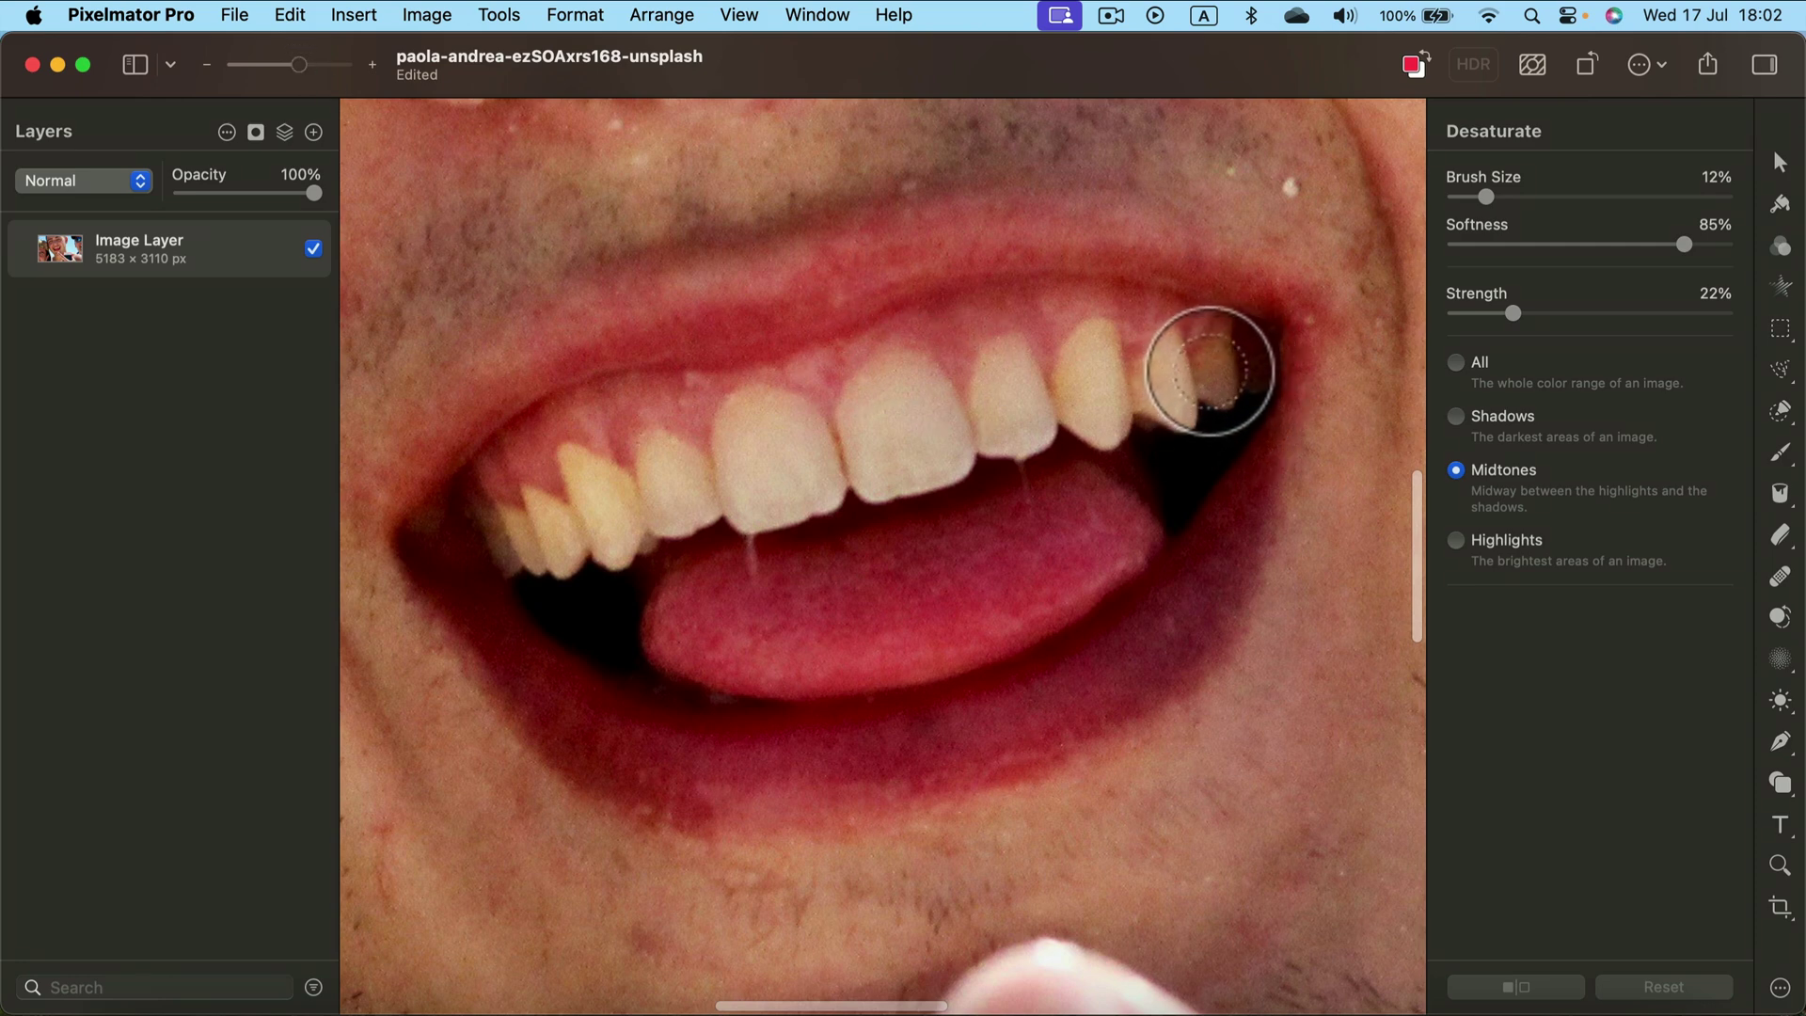
pyautogui.moveTo(1217, 363); pyautogui.dragTo(1162, 391)
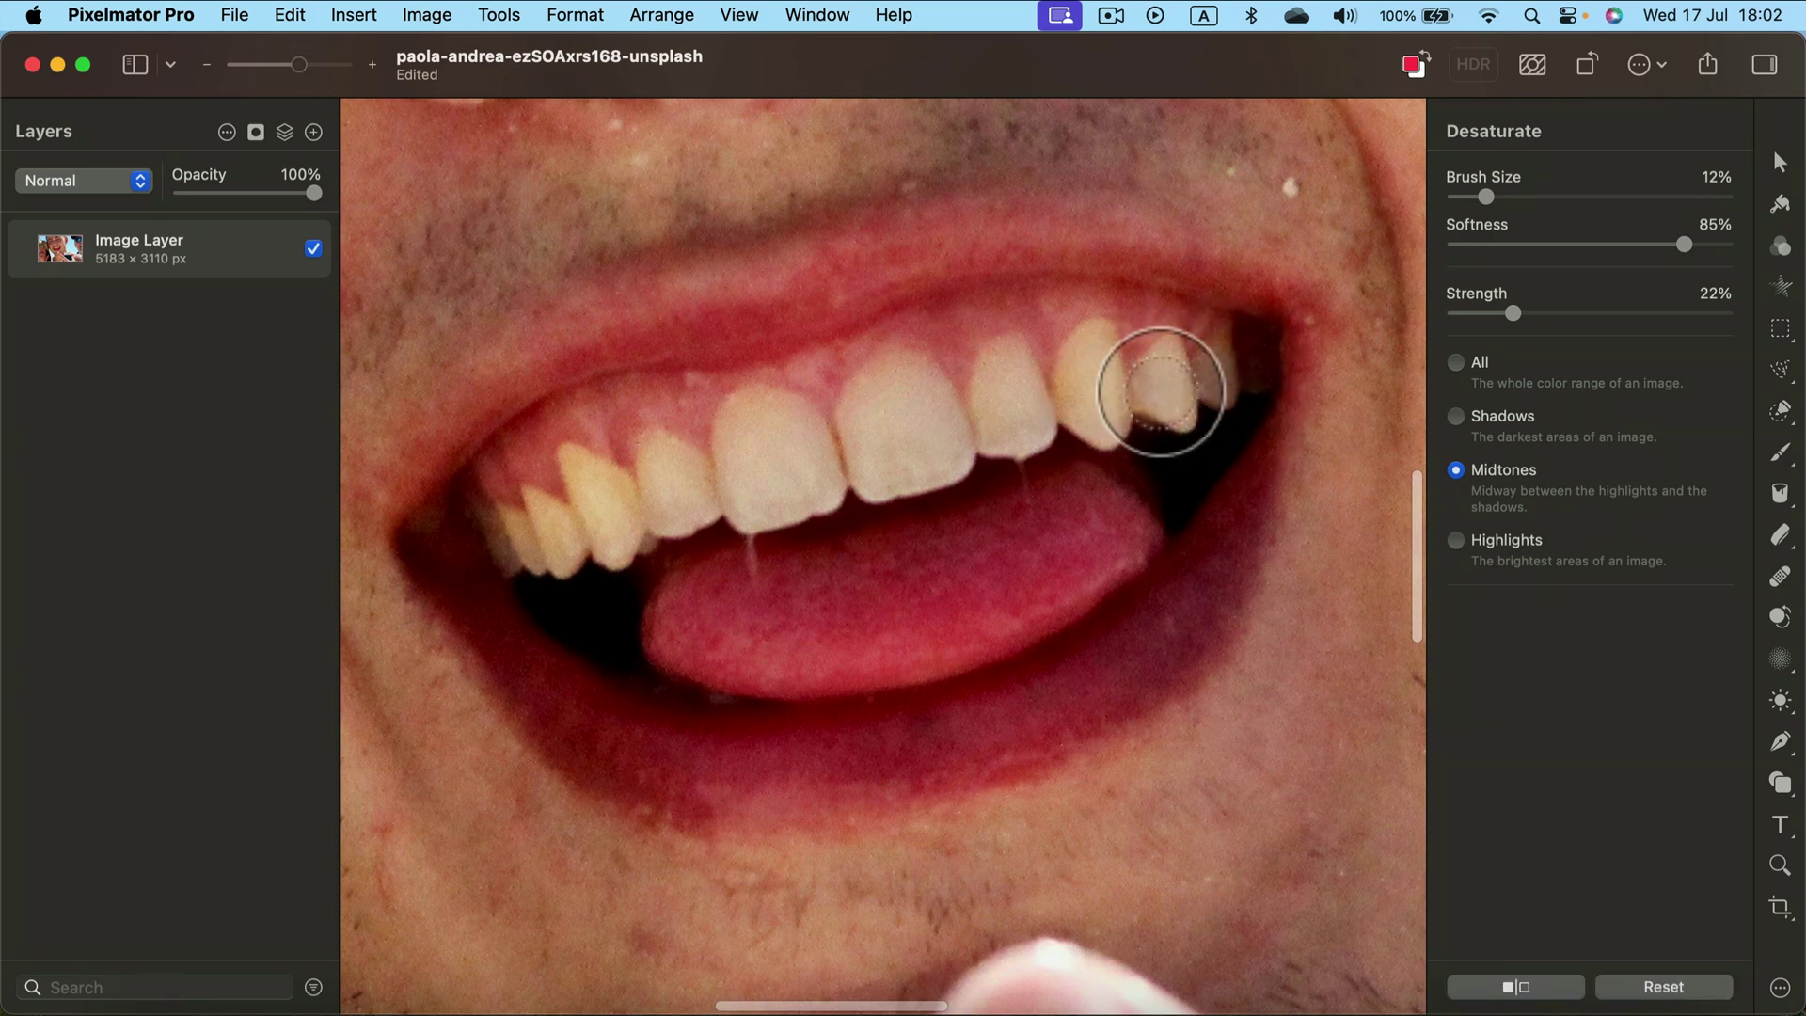
pyautogui.press('super+z')
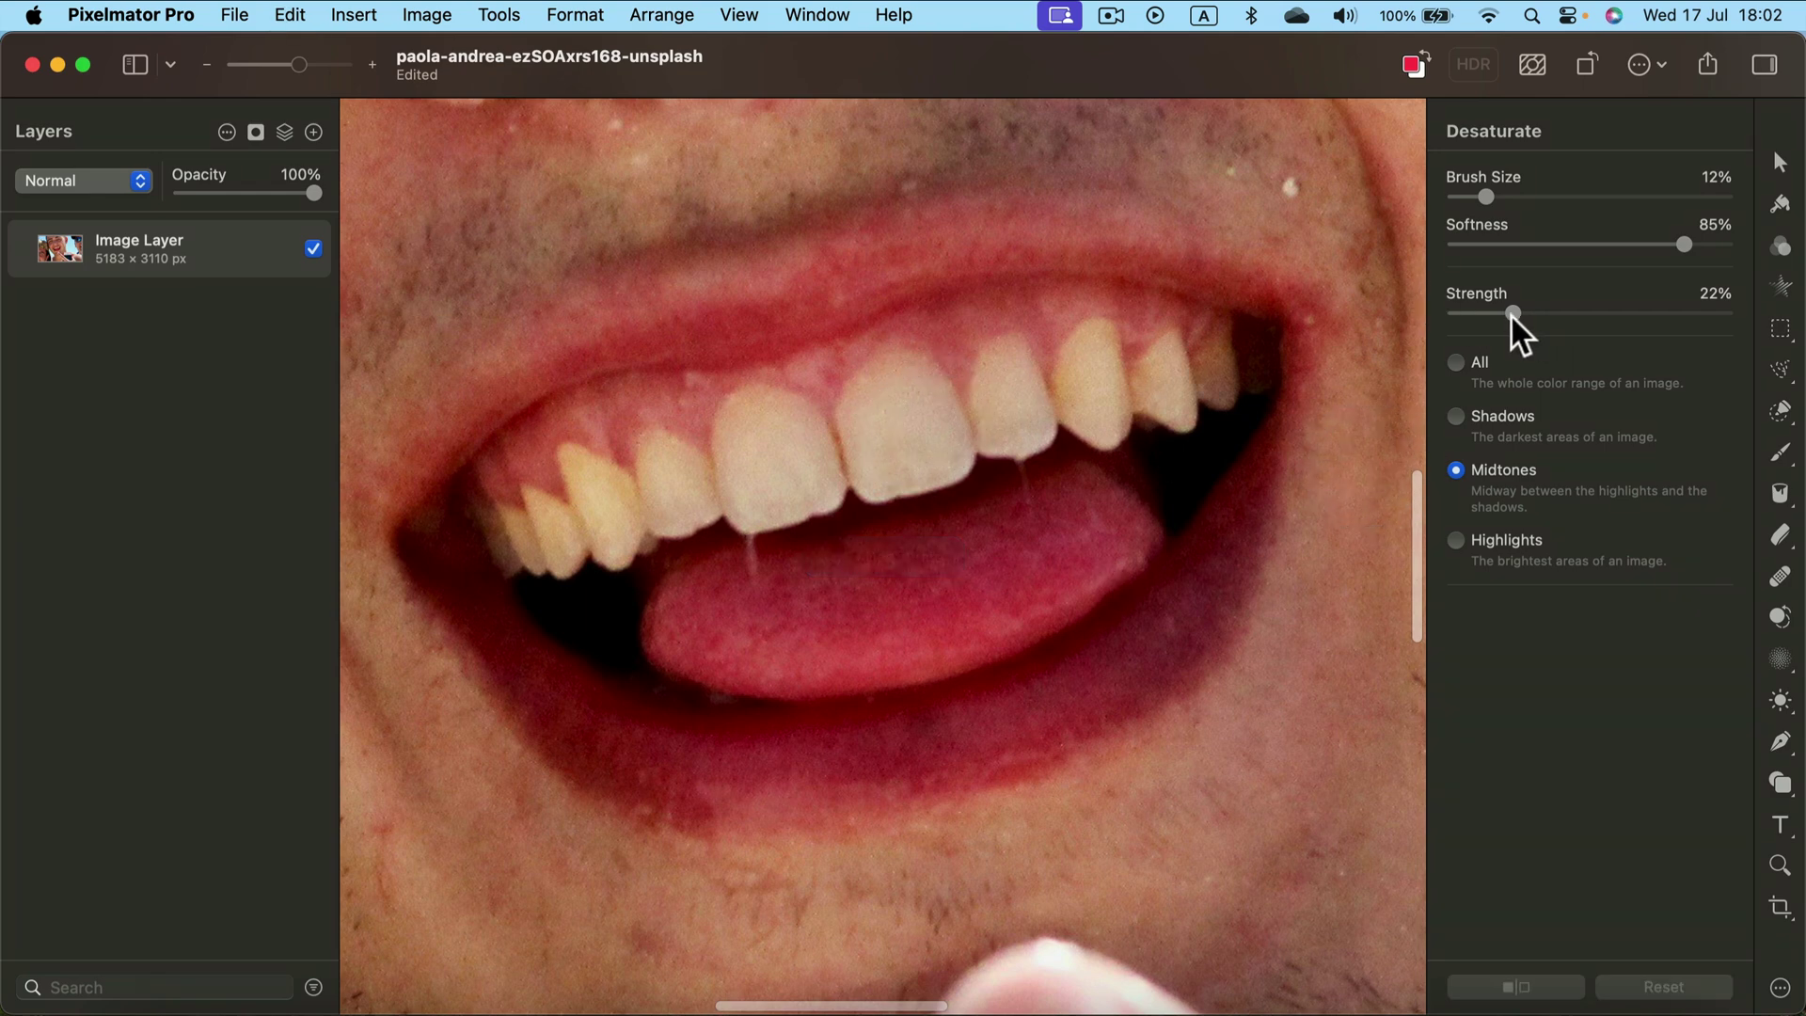
pyautogui.moveTo(1511, 318); pyautogui.dragTo(1490, 312)
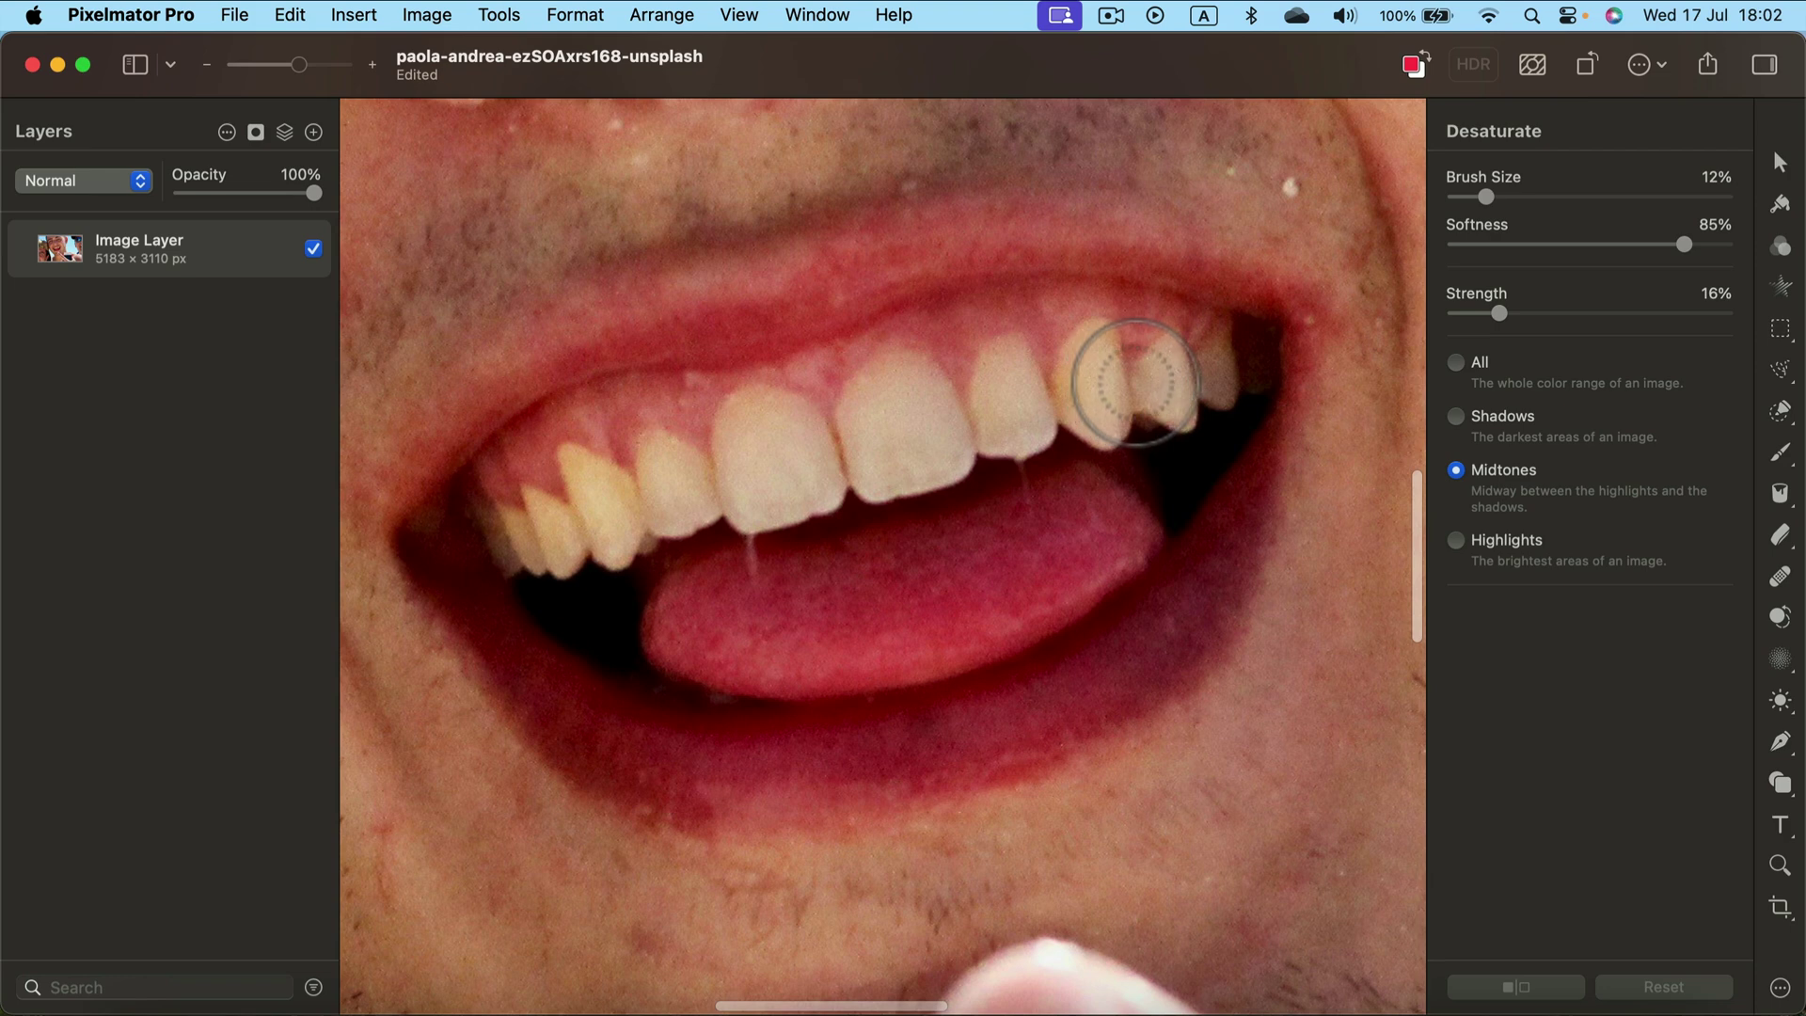
pyautogui.moveTo(1136, 382)
pyautogui.mouseDown()
pyautogui.moveTo(1171, 391)
pyautogui.moveTo(1083, 377)
pyautogui.moveTo(1069, 399)
pyautogui.moveTo(1097, 350)
pyautogui.moveTo(985, 388)
pyautogui.moveTo(990, 426)
pyautogui.moveTo(1028, 411)
pyautogui.moveTo(947, 471)
pyautogui.moveTo(829, 457)
pyautogui.moveTo(842, 444)
pyautogui.moveTo(704, 491)
pyautogui.moveTo(612, 467)
pyautogui.moveTo(643, 518)
pyautogui.moveTo(511, 541)
pyautogui.moveTo(562, 506)
pyautogui.moveTo(526, 546)
pyautogui.moveTo(568, 553)
pyautogui.moveTo(592, 473)
pyautogui.moveTo(607, 553)
pyautogui.moveTo(634, 504)
pyautogui.moveTo(673, 503)
pyautogui.moveTo(660, 454)
pyautogui.moveTo(683, 463)
pyautogui.moveTo(574, 473)
pyautogui.moveTo(590, 487)
pyautogui.moveTo(540, 517)
pyautogui.moveTo(531, 553)
pyautogui.moveTo(644, 497)
pyautogui.moveTo(655, 462)
pyautogui.moveTo(723, 503)
pyautogui.moveTo(687, 522)
pyautogui.moveTo(754, 419)
pyautogui.moveTo(799, 435)
pyautogui.moveTo(806, 492)
pyautogui.moveTo(815, 436)
pyautogui.moveTo(866, 392)
pyautogui.moveTo(952, 458)
pyautogui.moveTo(995, 380)
pyautogui.mouseUp()
pyautogui.moveTo(1012, 368)
pyautogui.mouseDown()
pyautogui.moveTo(1001, 418)
pyautogui.moveTo(1055, 405)
pyautogui.moveTo(1072, 377)
pyautogui.moveTo(1103, 389)
pyautogui.moveTo(1096, 338)
pyautogui.moveTo(1094, 420)
pyautogui.moveTo(1176, 382)
pyautogui.moveTo(1171, 365)
pyautogui.moveTo(1162, 416)
pyautogui.moveTo(1198, 362)
pyautogui.moveTo(1222, 377)
pyautogui.moveTo(1186, 414)
pyautogui.moveTo(1128, 421)
pyautogui.mouseUp()
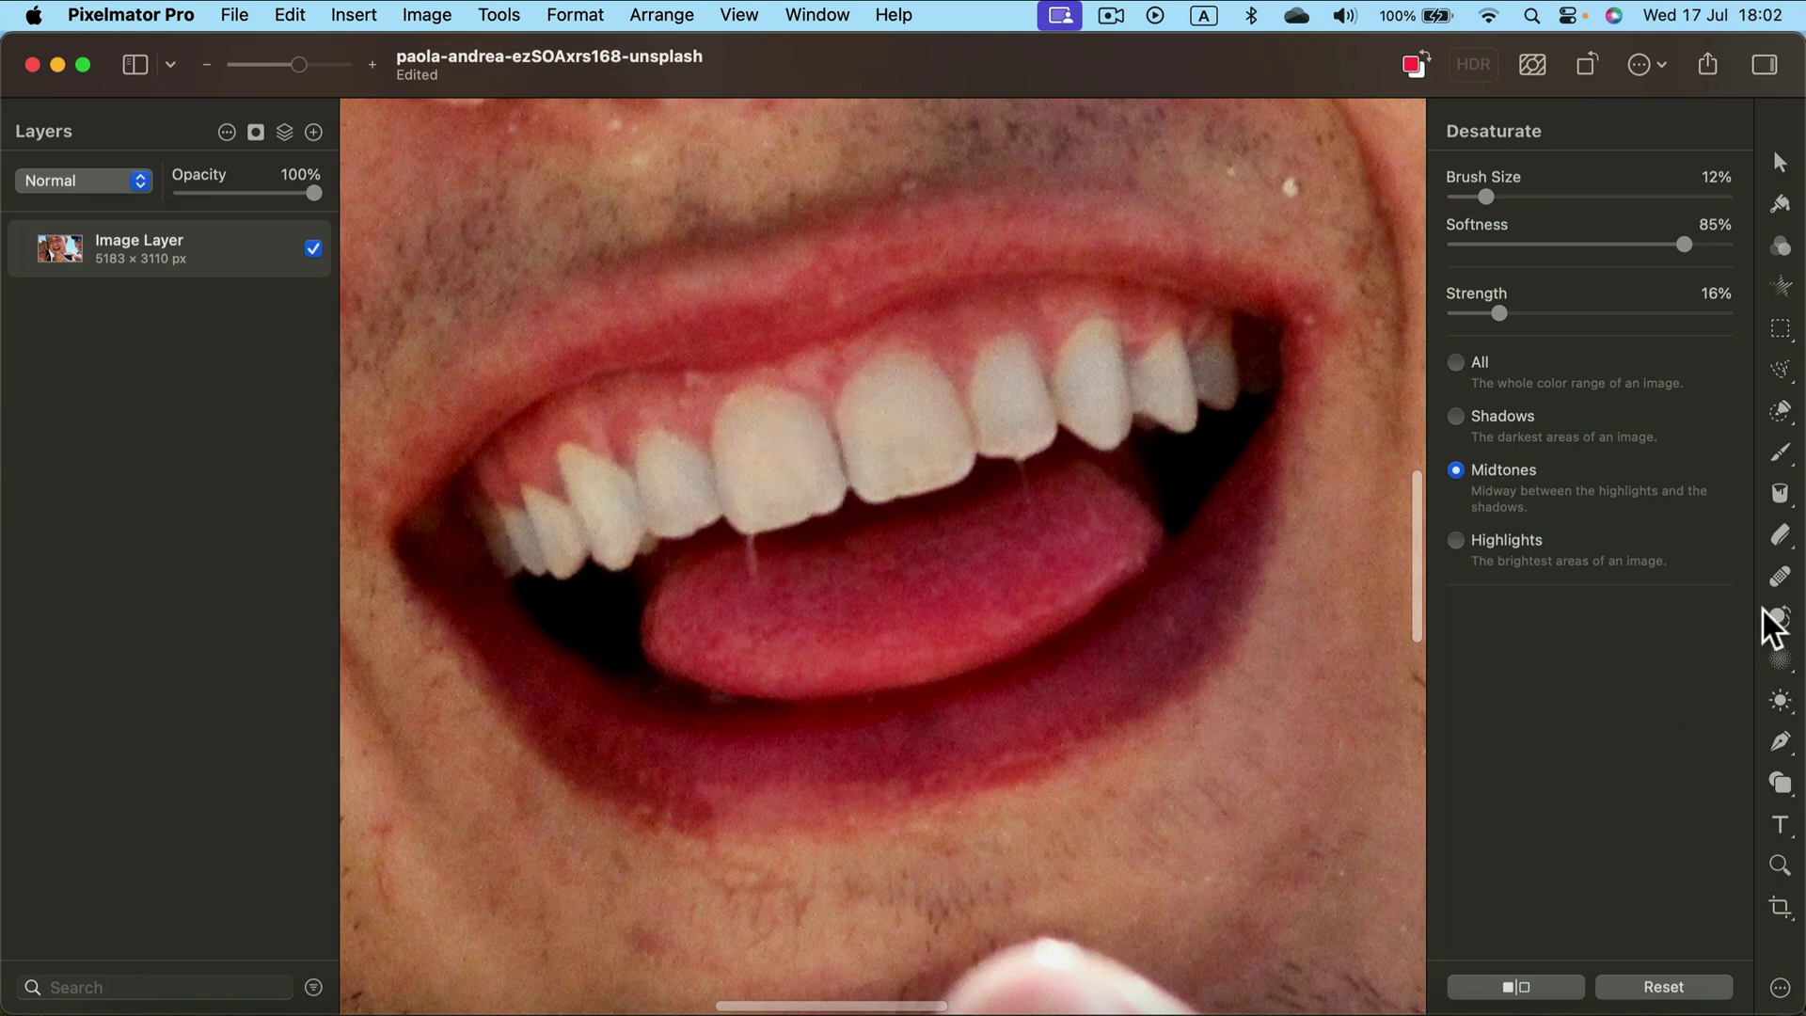
# Set Lighten to 5% strength, 21% size, 100% softness and brush over the upper teeth.
pyautogui.click(1780, 701)
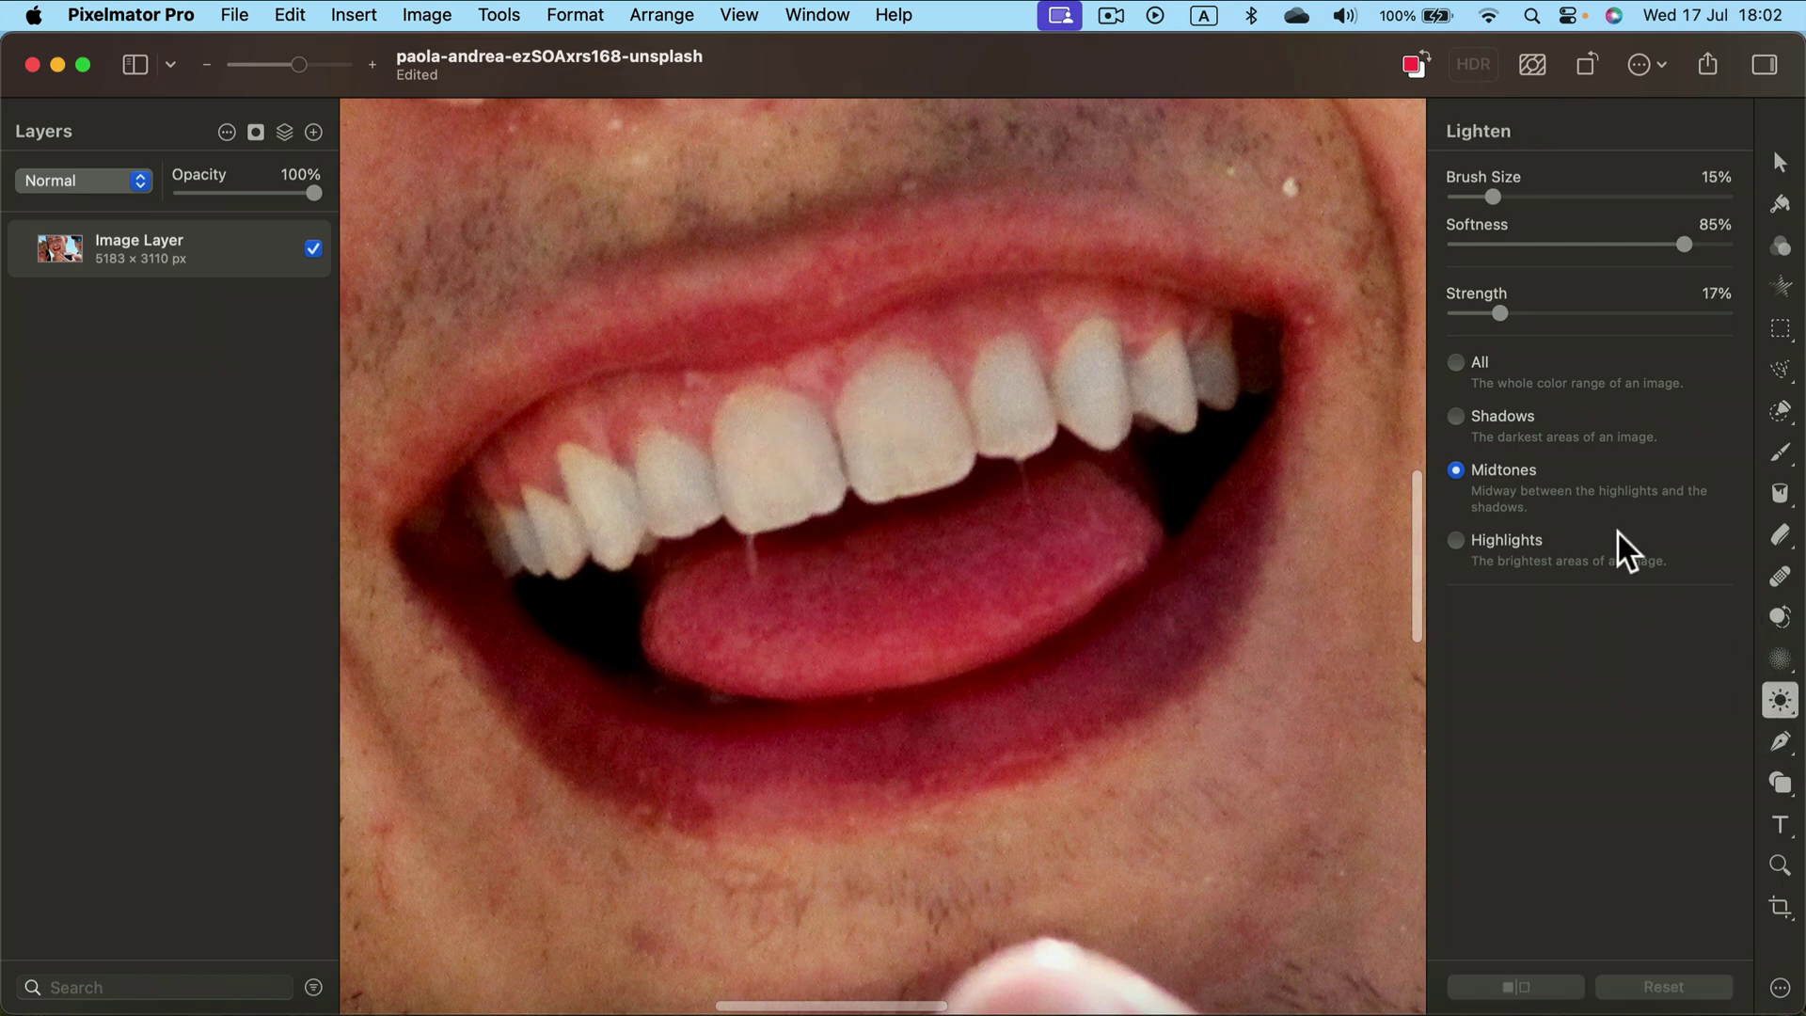
pyautogui.click(1468, 312)
pyautogui.click(1499, 196)
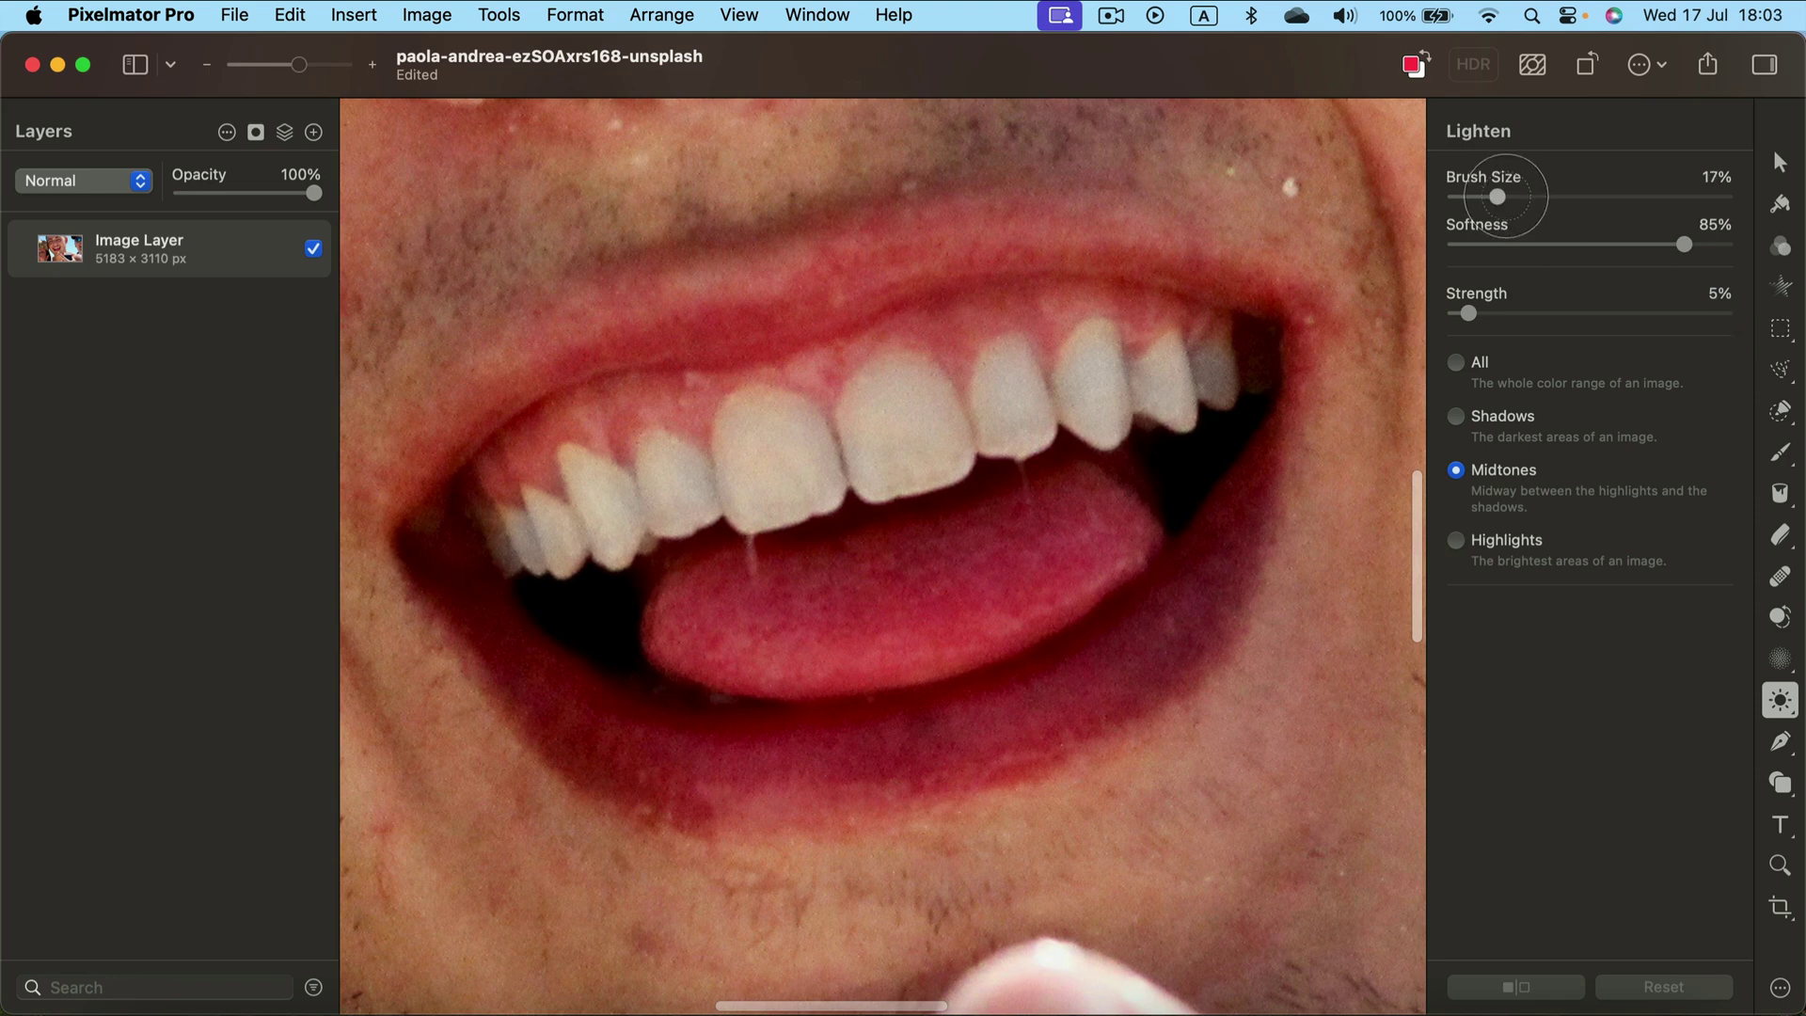
pyautogui.moveTo(1497, 197); pyautogui.dragTo(1516, 192)
pyautogui.moveTo(1684, 245); pyautogui.dragTo(1751, 246)
pyautogui.moveTo(1177, 454)
pyautogui.mouseDown()
pyautogui.moveTo(1214, 364)
pyautogui.moveTo(1127, 403)
pyautogui.moveTo(1223, 381)
pyautogui.mouseUp()
pyautogui.moveTo(1022, 389)
pyautogui.mouseDown()
pyautogui.moveTo(889, 414)
pyautogui.moveTo(1014, 377)
pyautogui.moveTo(875, 451)
pyautogui.moveTo(737, 443)
pyautogui.moveTo(725, 420)
pyautogui.moveTo(785, 426)
pyautogui.moveTo(676, 510)
pyautogui.moveTo(659, 494)
pyautogui.moveTo(529, 536)
pyautogui.moveTo(1023, 414)
pyautogui.moveTo(1119, 414)
pyautogui.mouseUp()
# Zoom out to about 39% to show the full beach selfie.
pyautogui.moveTo(301, 66); pyautogui.dragTo(263, 77)
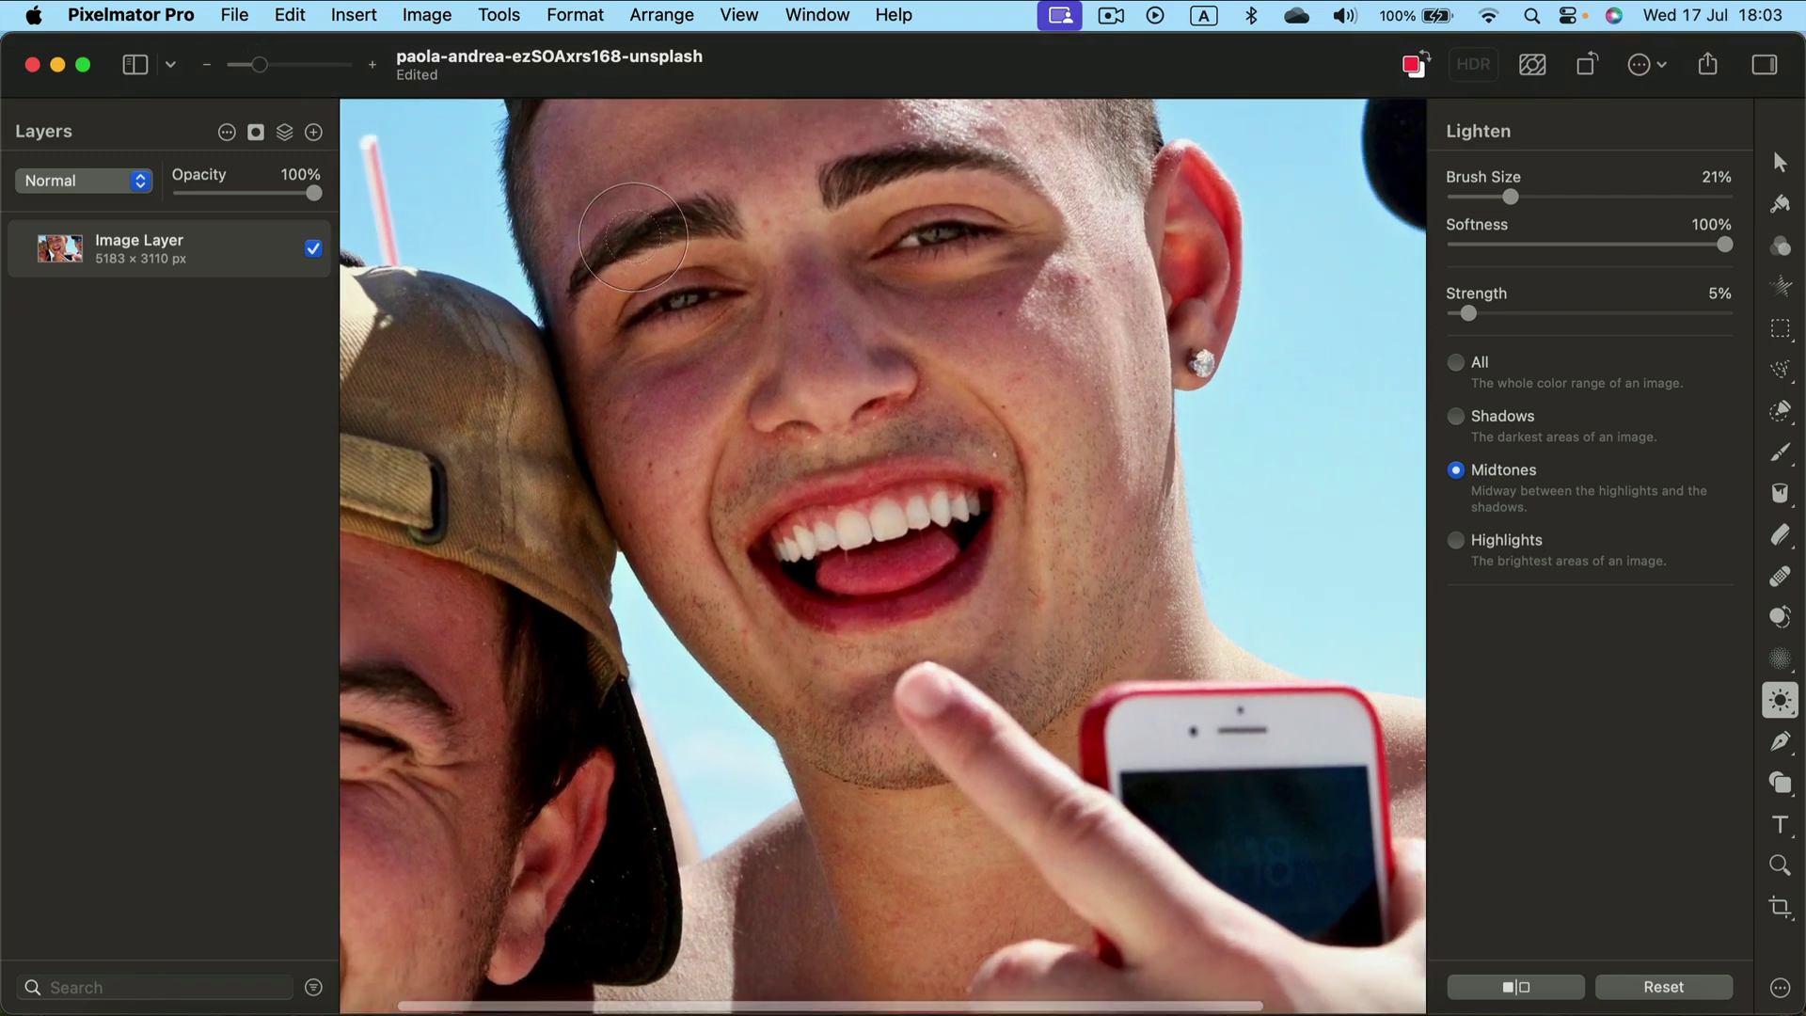